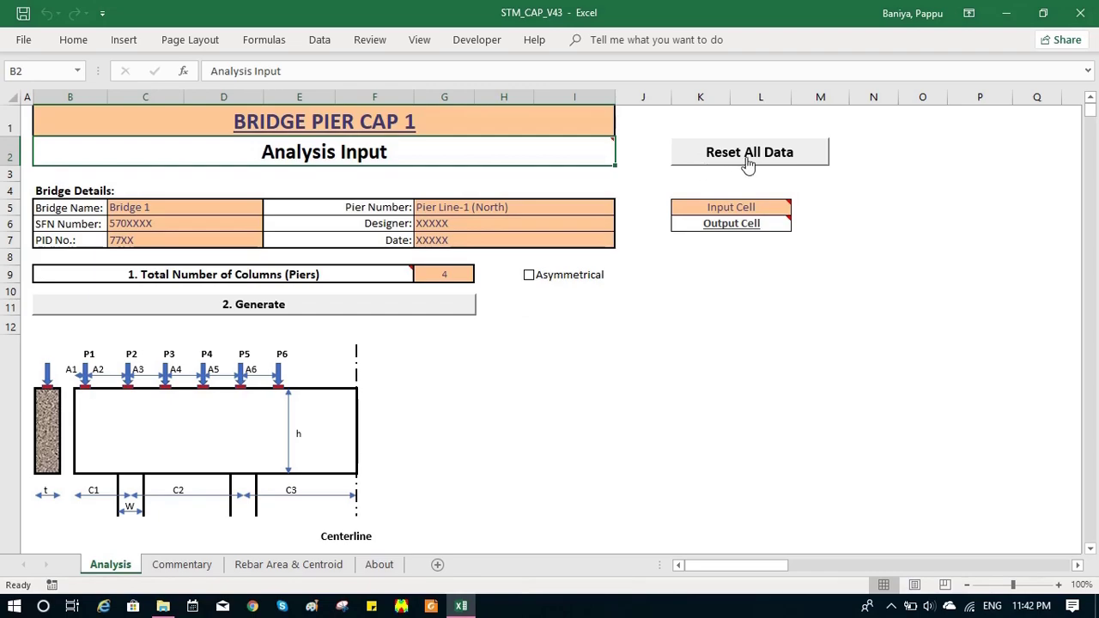
# Review the Bridge Details labels: bridge name, SFN, PID, pier number, designer, date and column count
pyautogui.moveTo(713, 210)
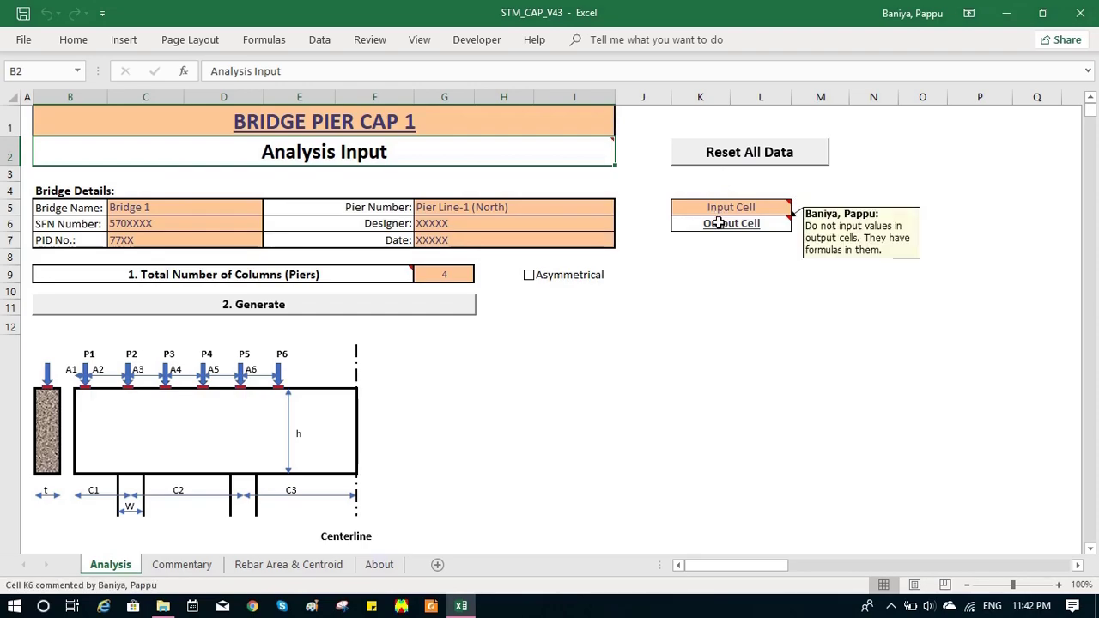
pyautogui.click(50, 191)
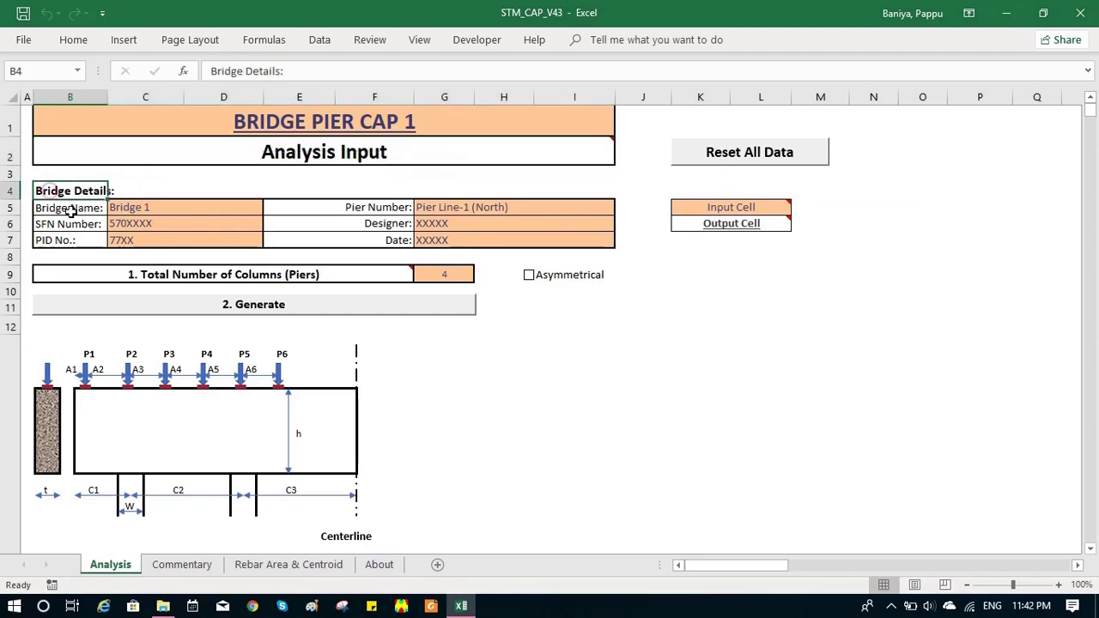
pyautogui.moveTo(69, 208); pyautogui.dragTo(79, 244)
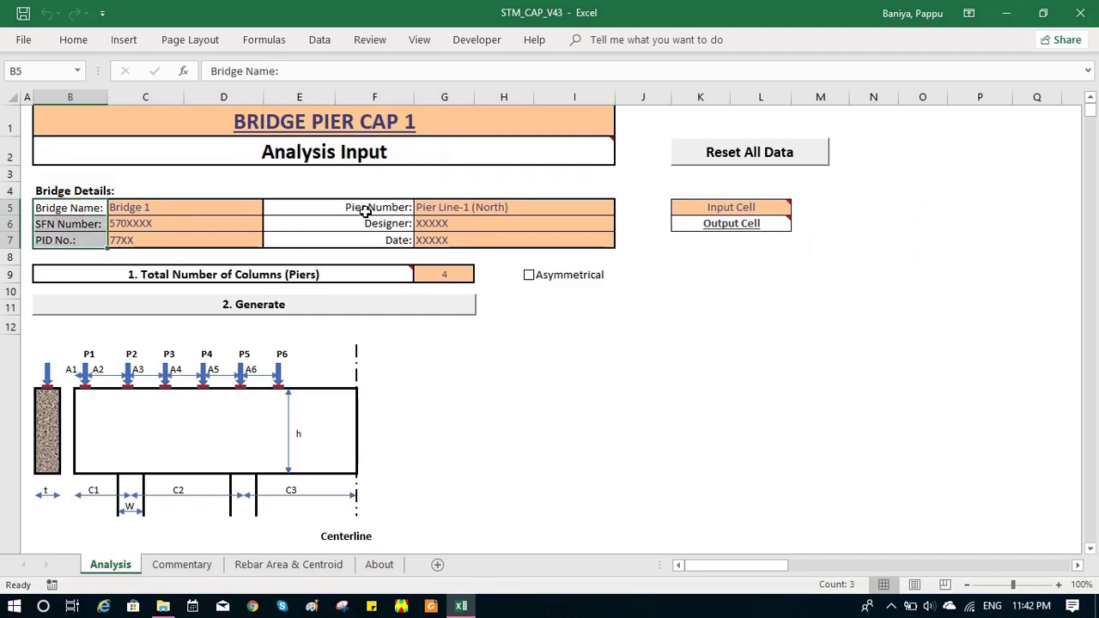
pyautogui.moveTo(402, 206); pyautogui.dragTo(397, 240)
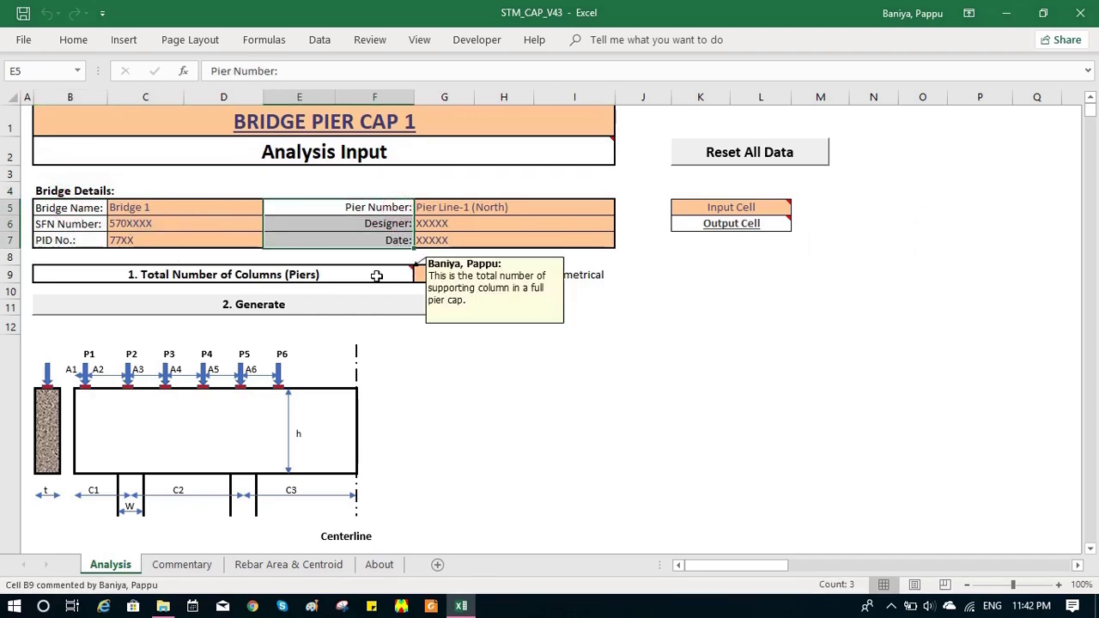
pyautogui.click(376, 276)
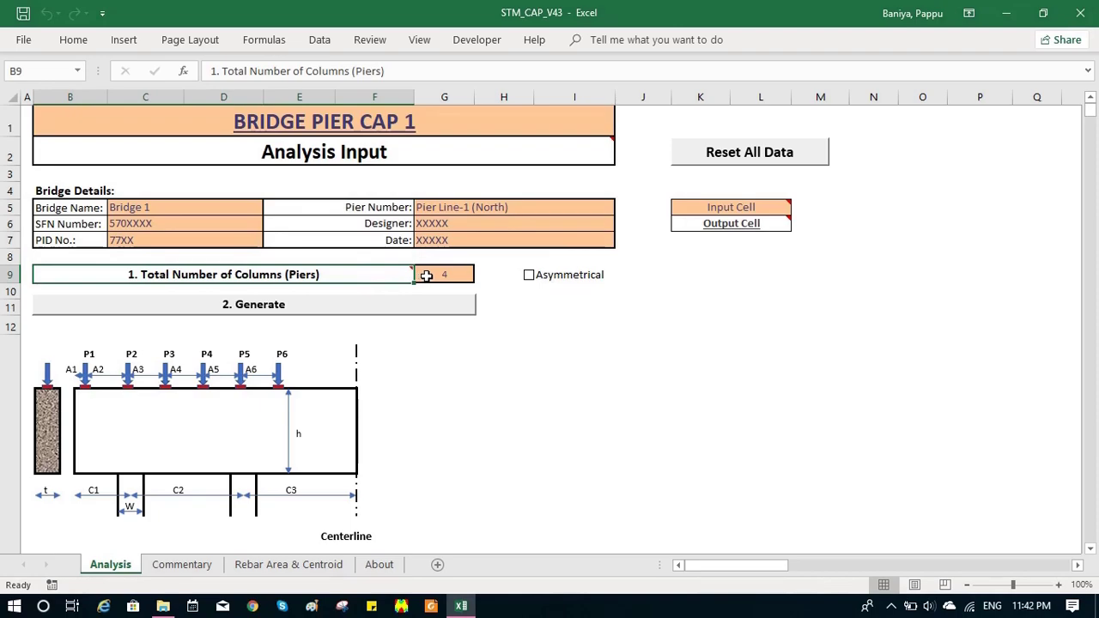
# Set the total number of columns to 5 and generate the pier cap sketch
pyautogui.click(426, 276)
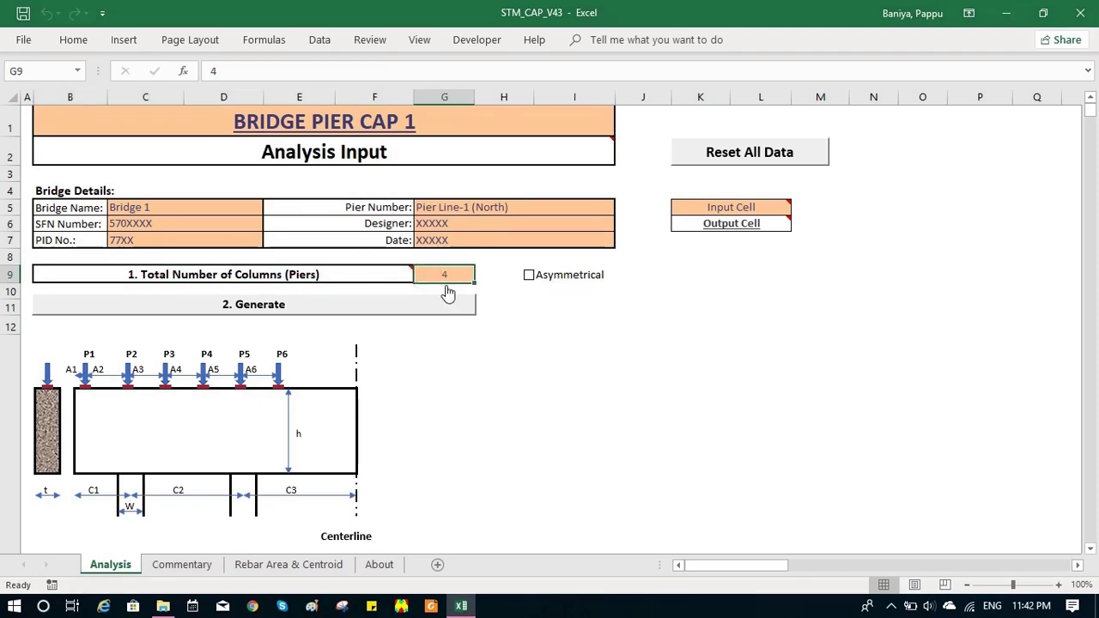
pyautogui.write('5')
pyautogui.click(481, 292)
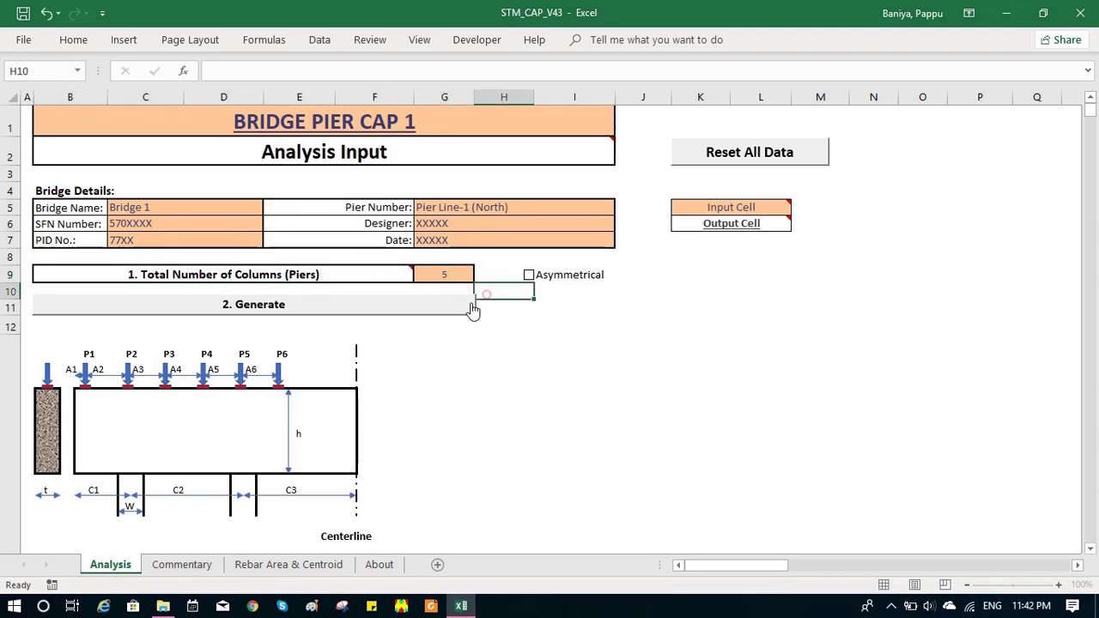
pyautogui.click(433, 313)
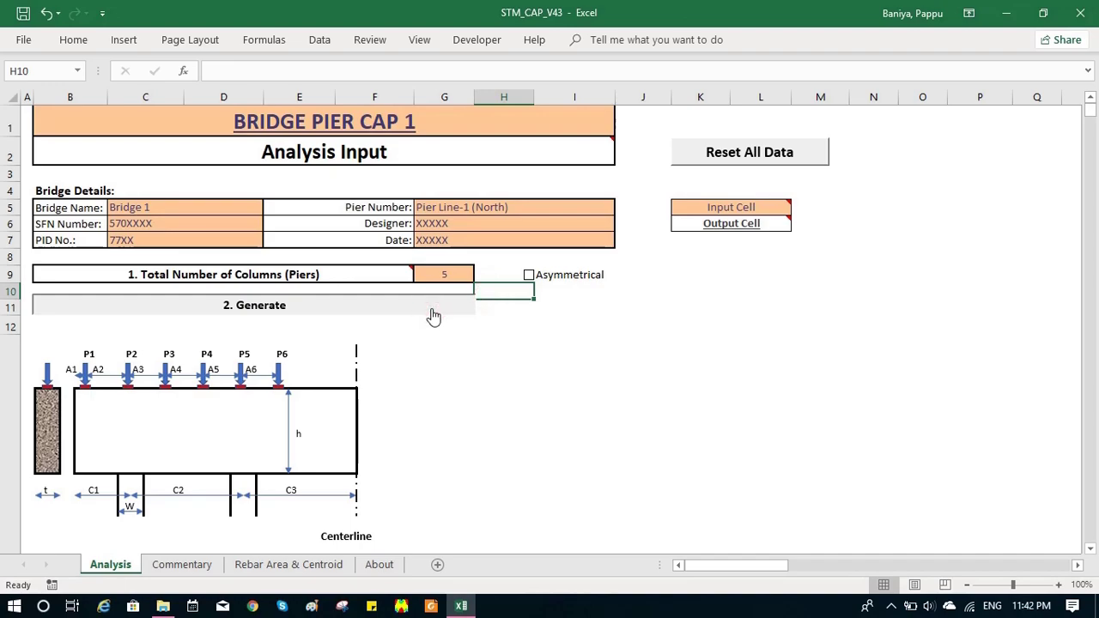
pyautogui.click(662, 363)
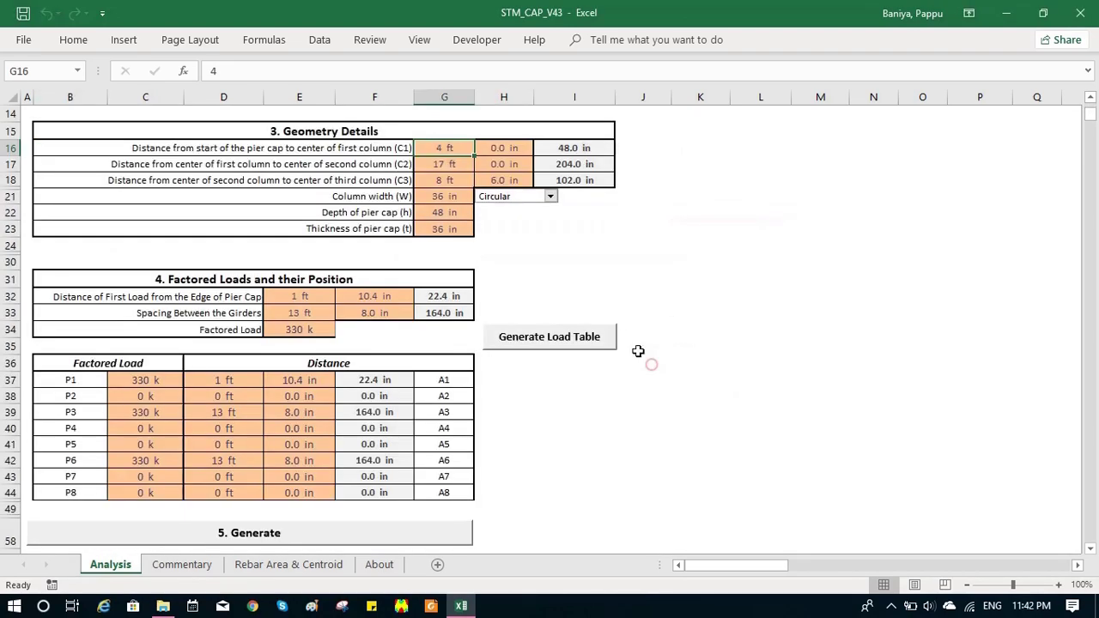
# Toggle the Asymmetrical option, change the column count to 4, and regenerate the sketch
pyautogui.scroll(3, 550, 288)
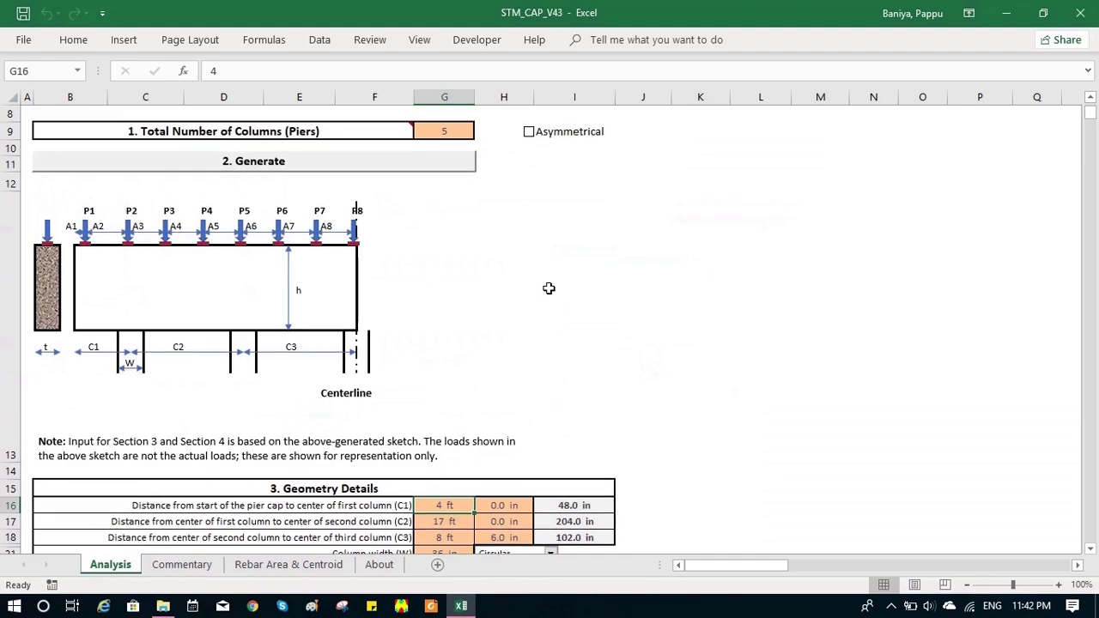
pyautogui.click(529, 133)
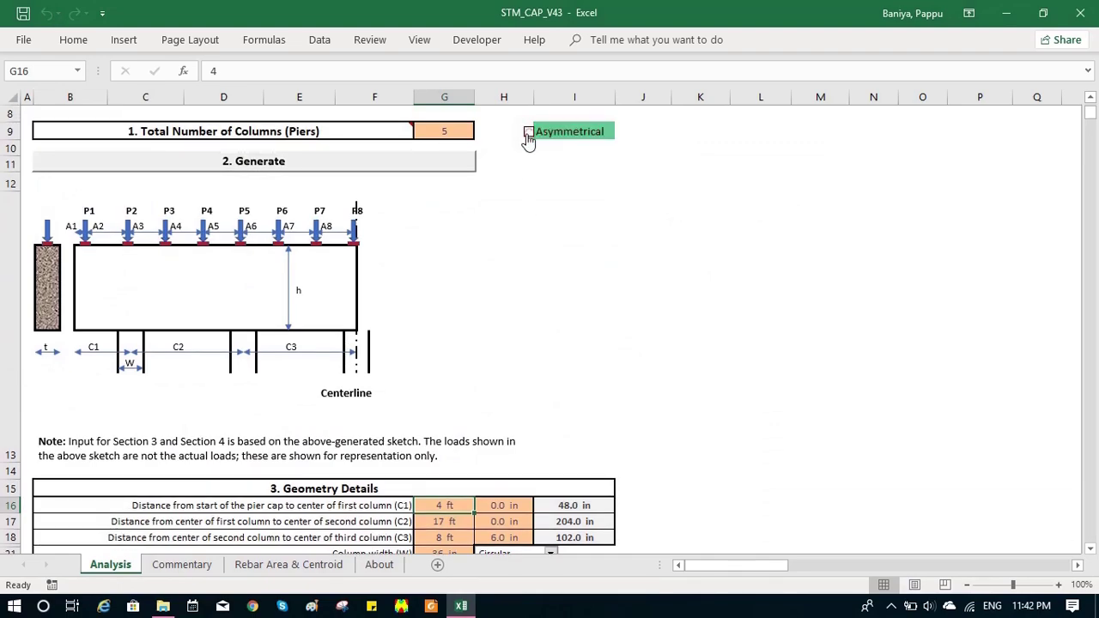
pyautogui.click(529, 133)
pyautogui.click(456, 130)
pyautogui.write('4')
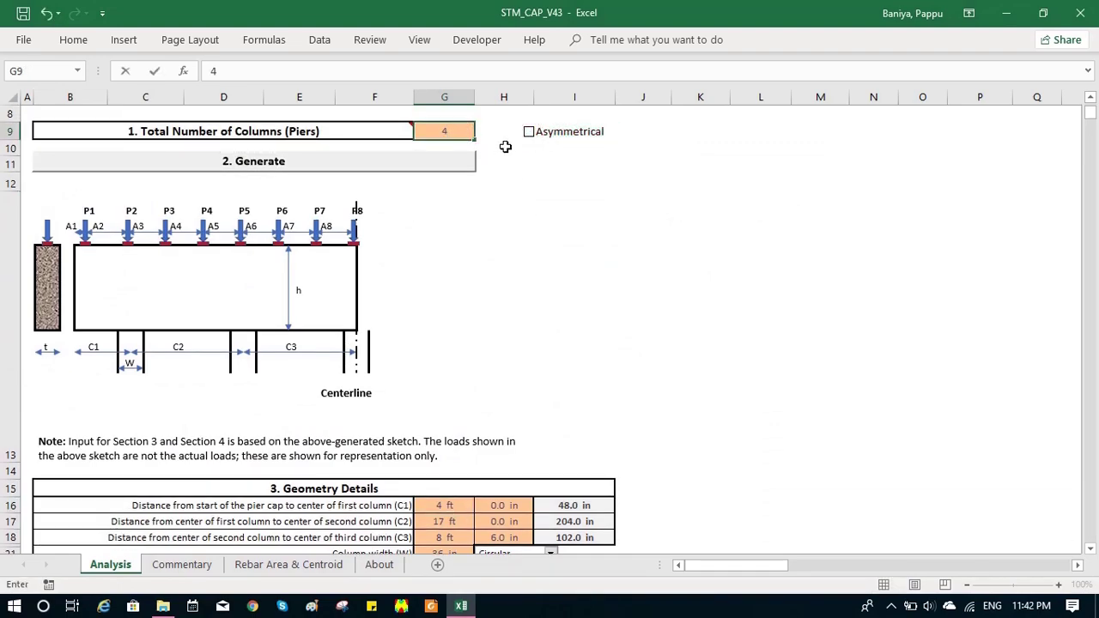
pyautogui.click(504, 147)
pyautogui.click(529, 133)
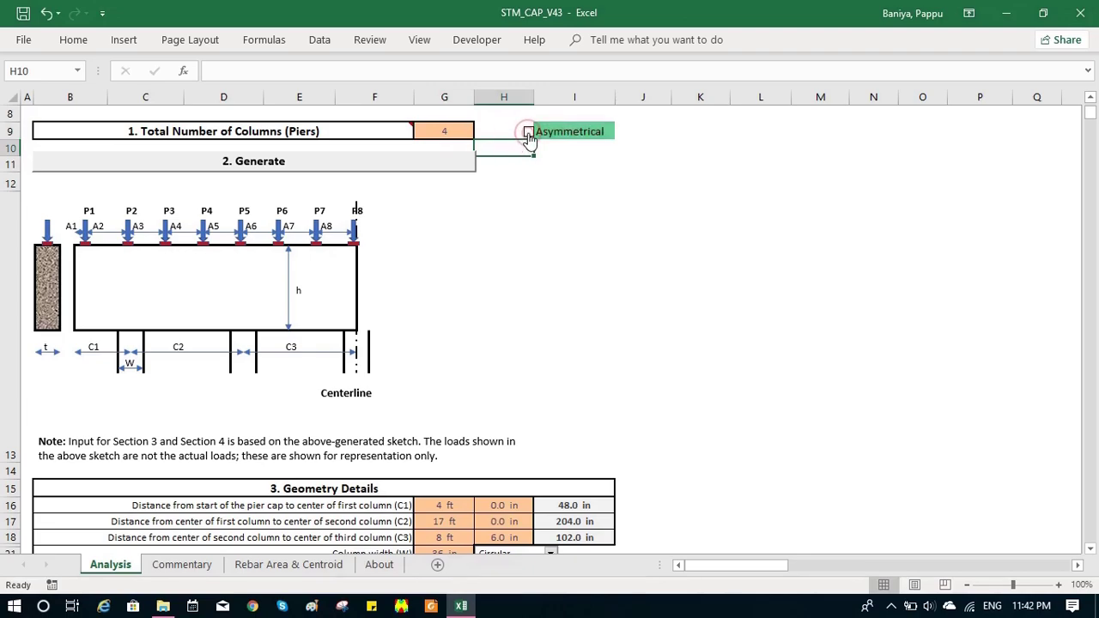
pyautogui.click(450, 160)
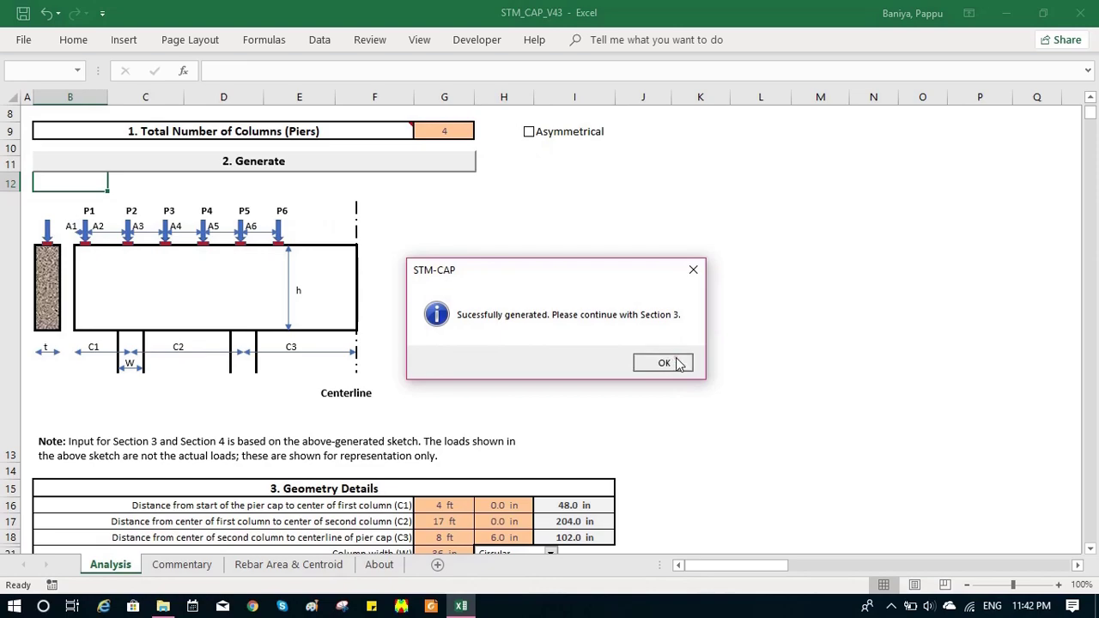
pyautogui.click(663, 363)
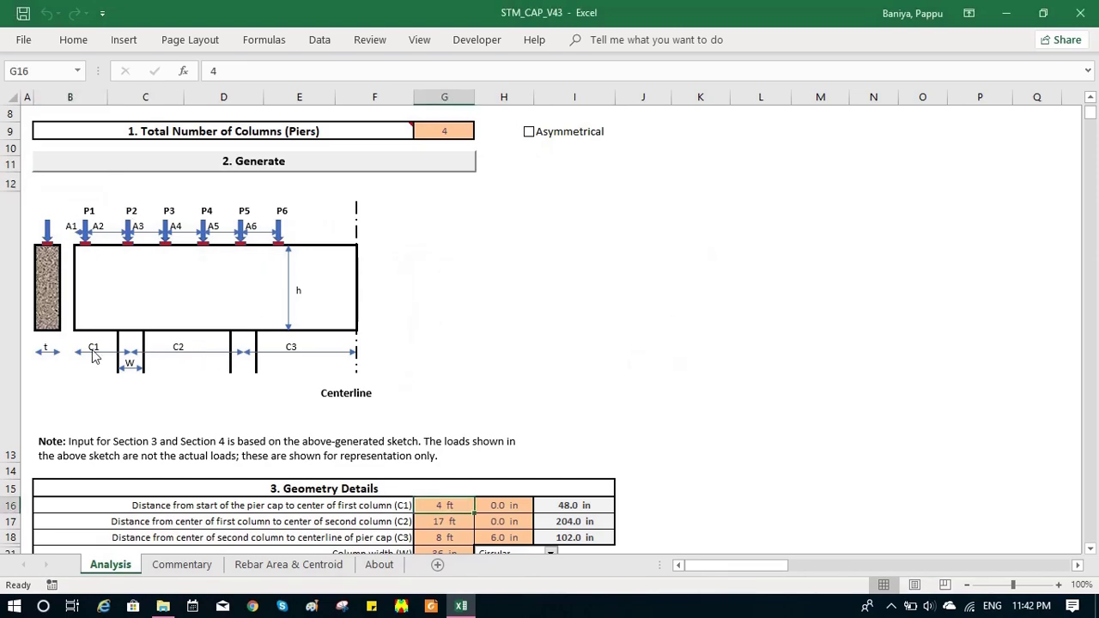
pyautogui.scroll(-1, 262, 352)
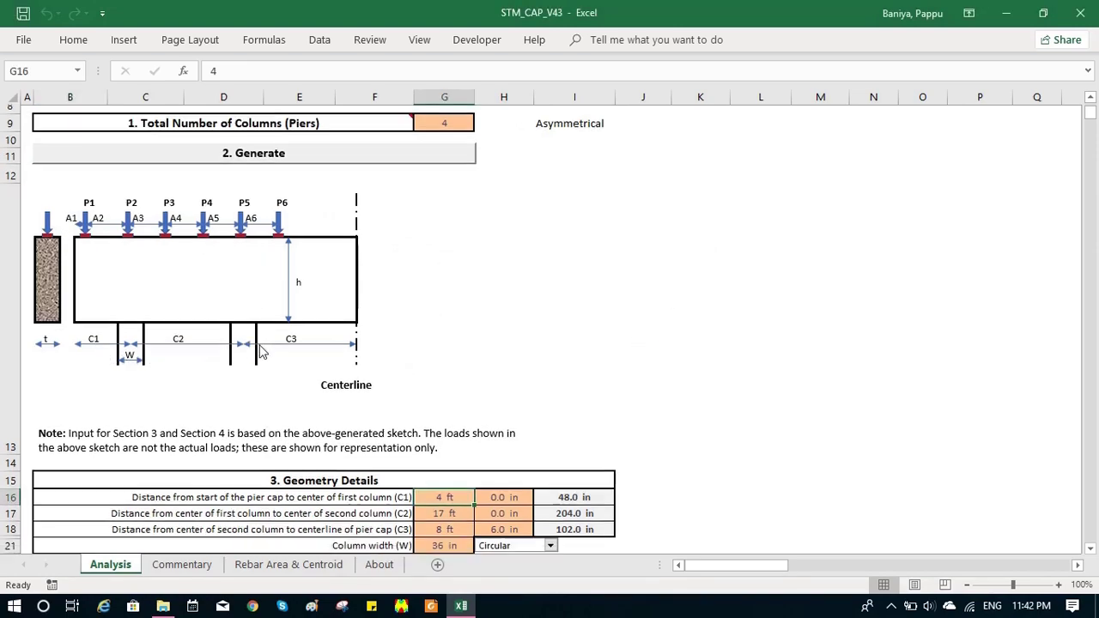
pyautogui.scroll(-1, 368, 449)
pyautogui.click(365, 436)
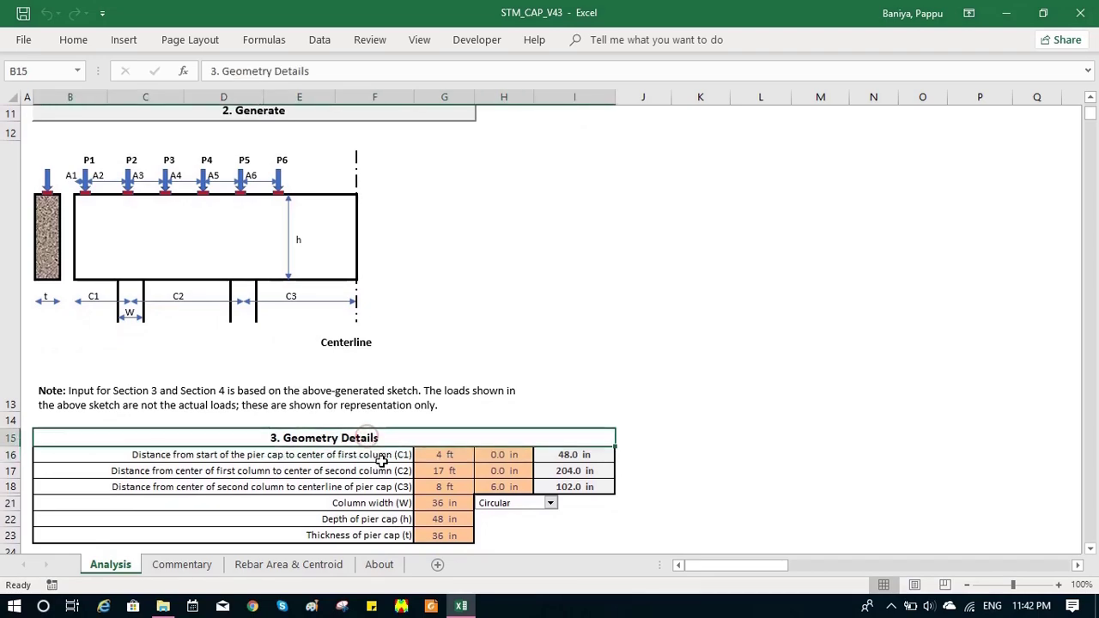
pyautogui.click(392, 456)
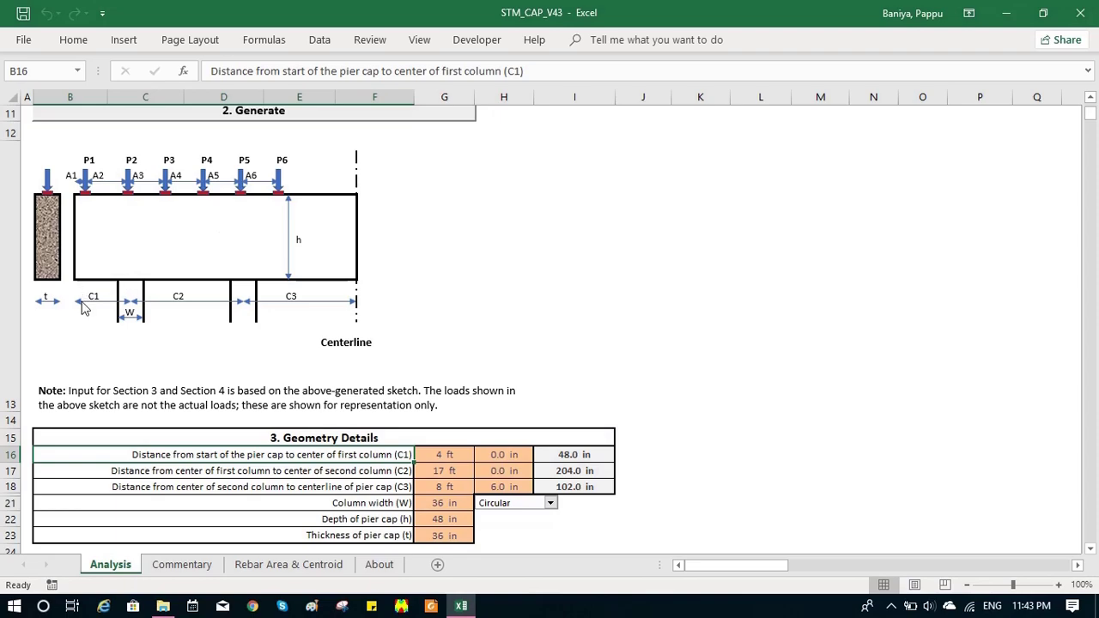
pyautogui.click(405, 472)
pyautogui.click(405, 487)
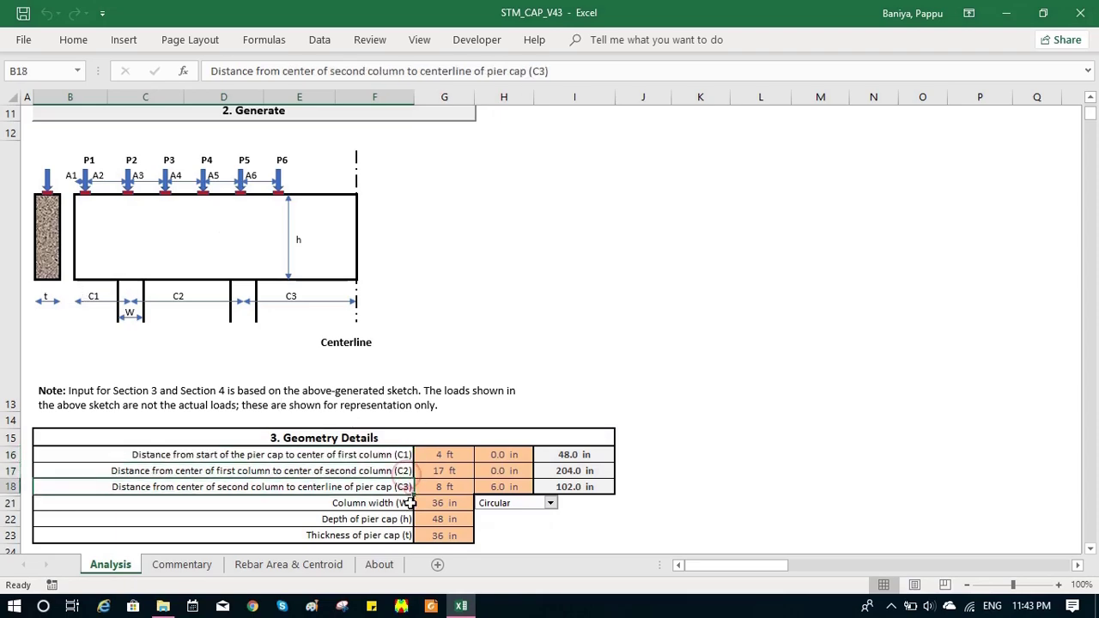
pyautogui.click(404, 503)
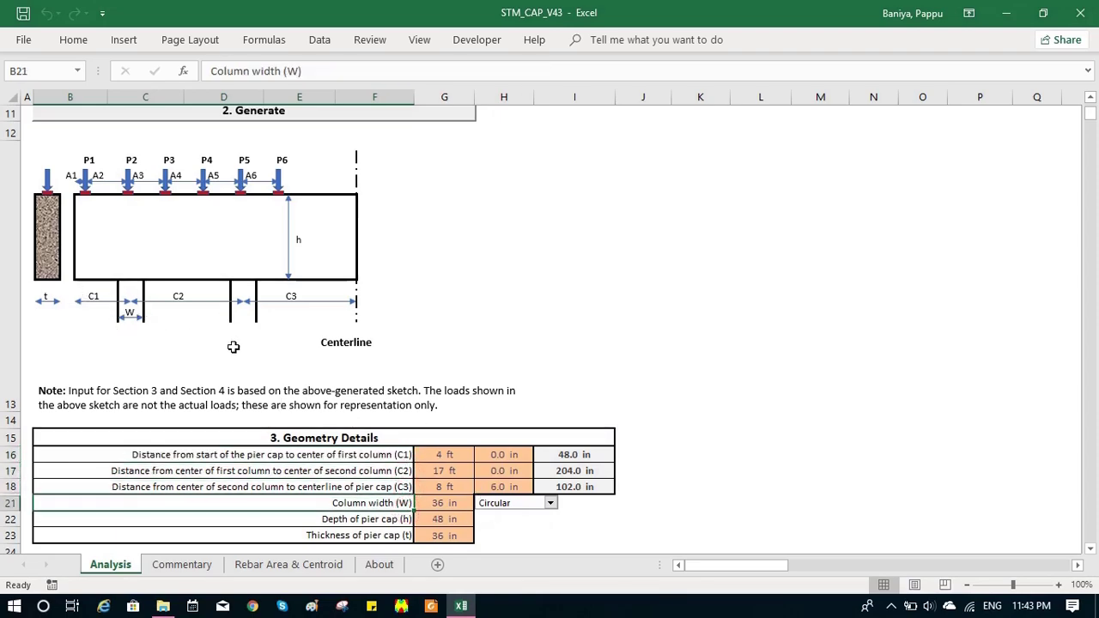
pyautogui.click(515, 504)
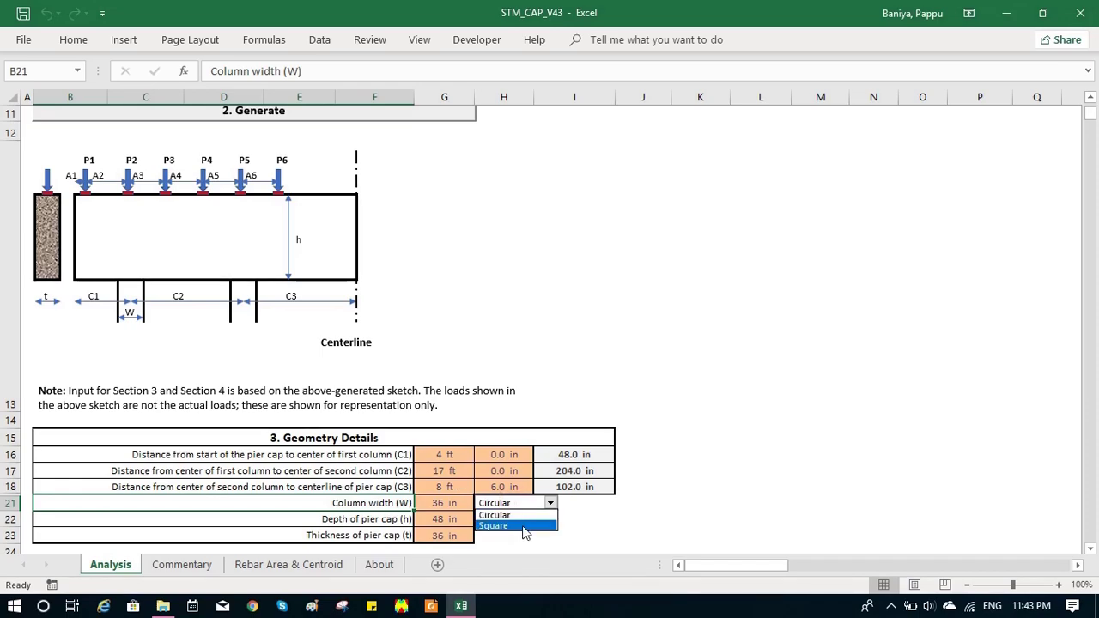
pyautogui.click(524, 516)
pyautogui.scroll(-1, 522, 510)
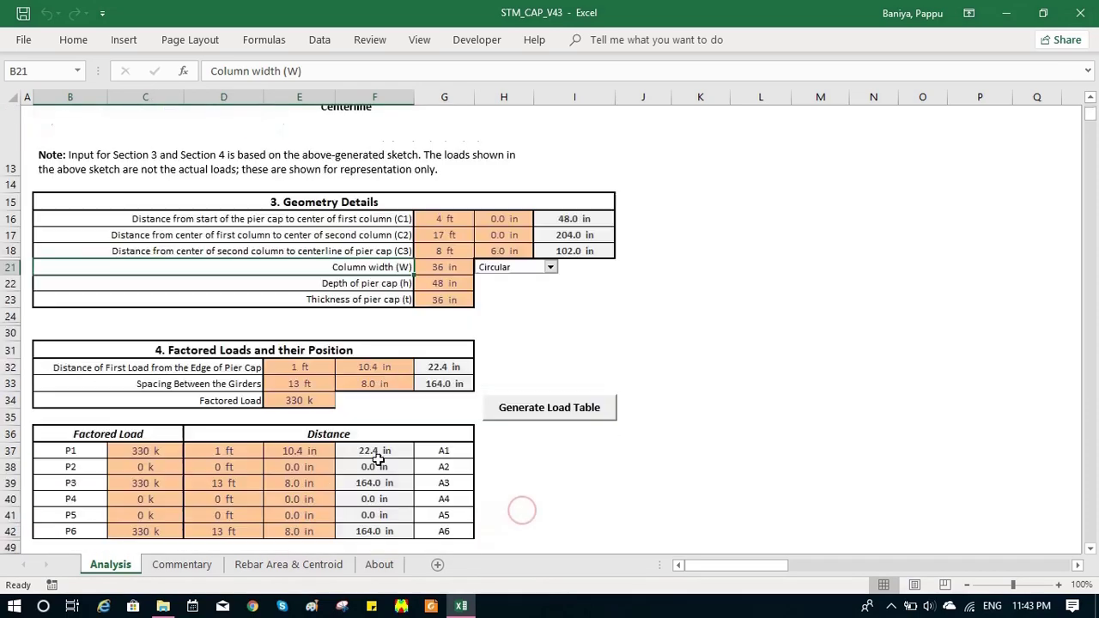
# Review the load inputs and build the factored load table, with 330 k at P1, P3 and P6
pyautogui.click(244, 277)
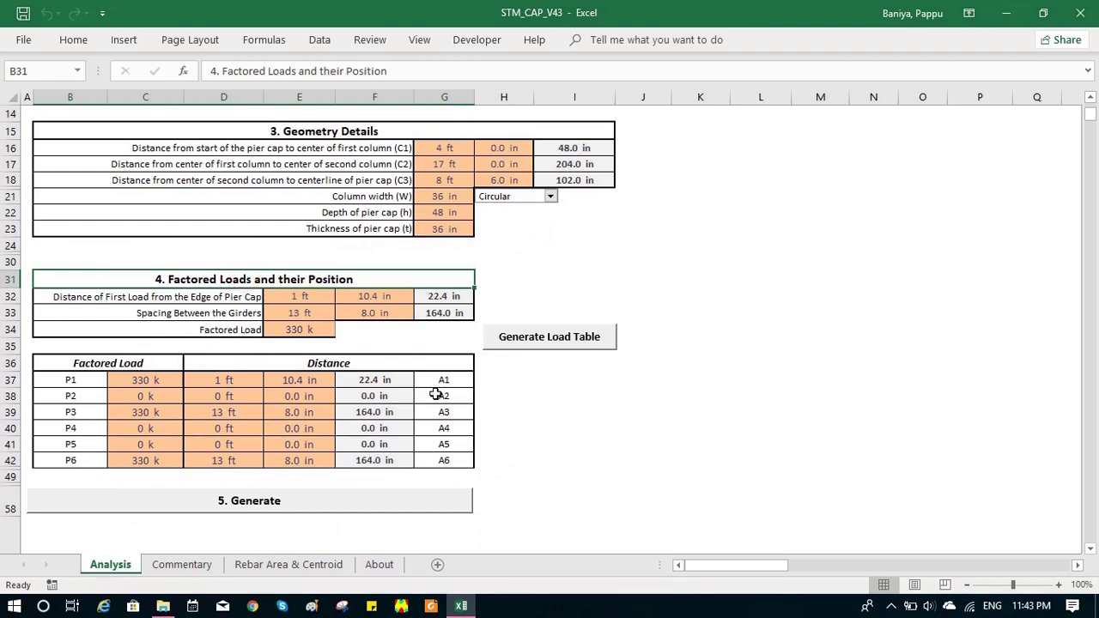
pyautogui.scroll(2, 444, 412)
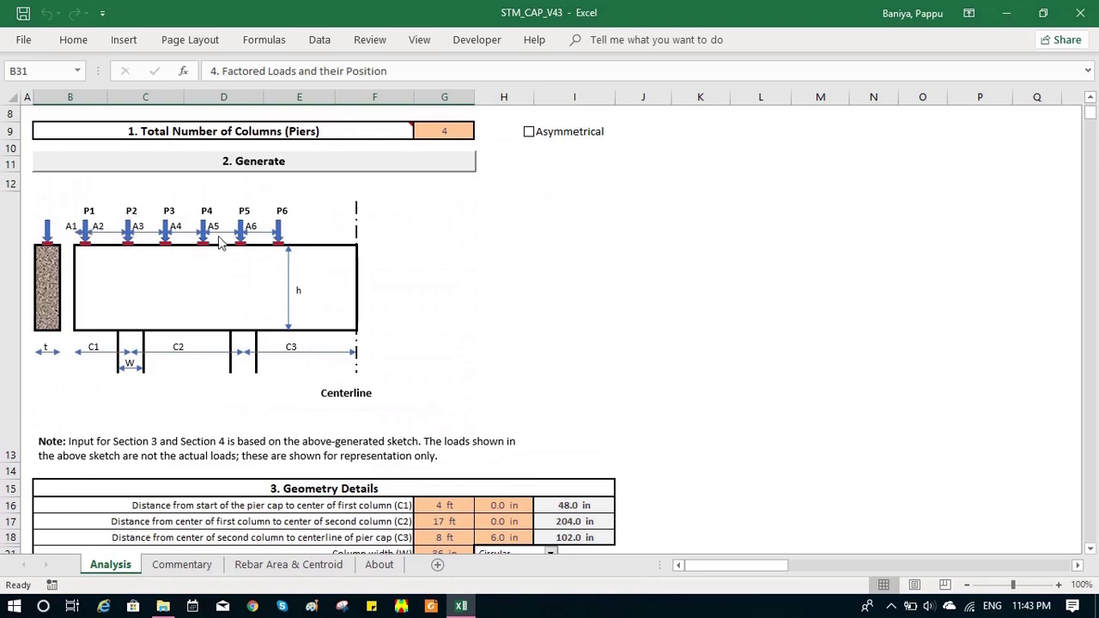
pyautogui.scroll(-2, 221, 245)
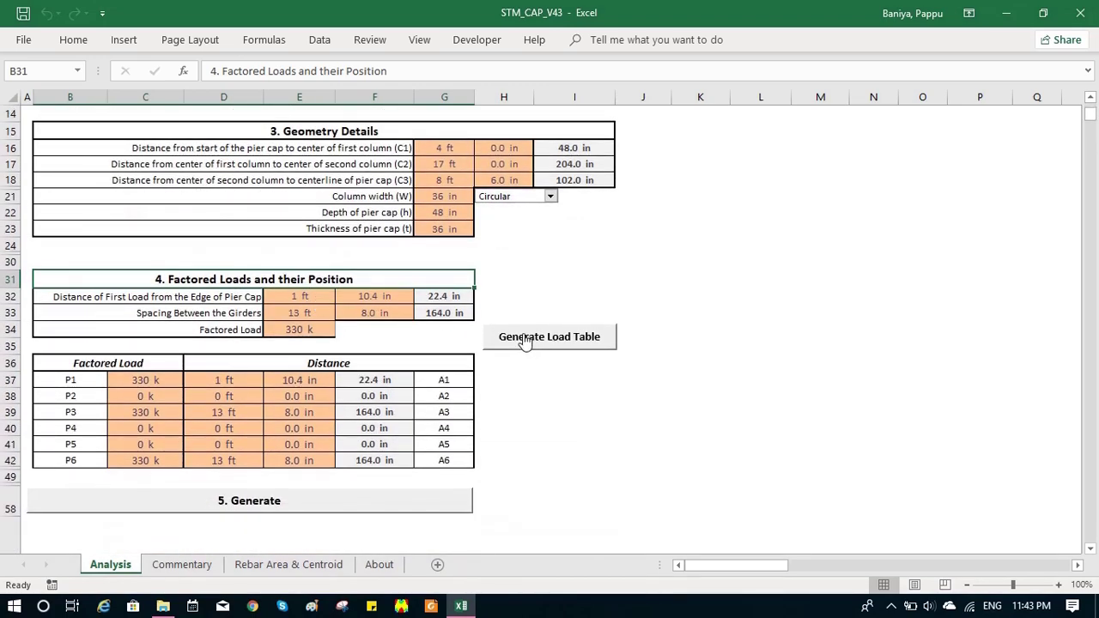
pyautogui.click(308, 296)
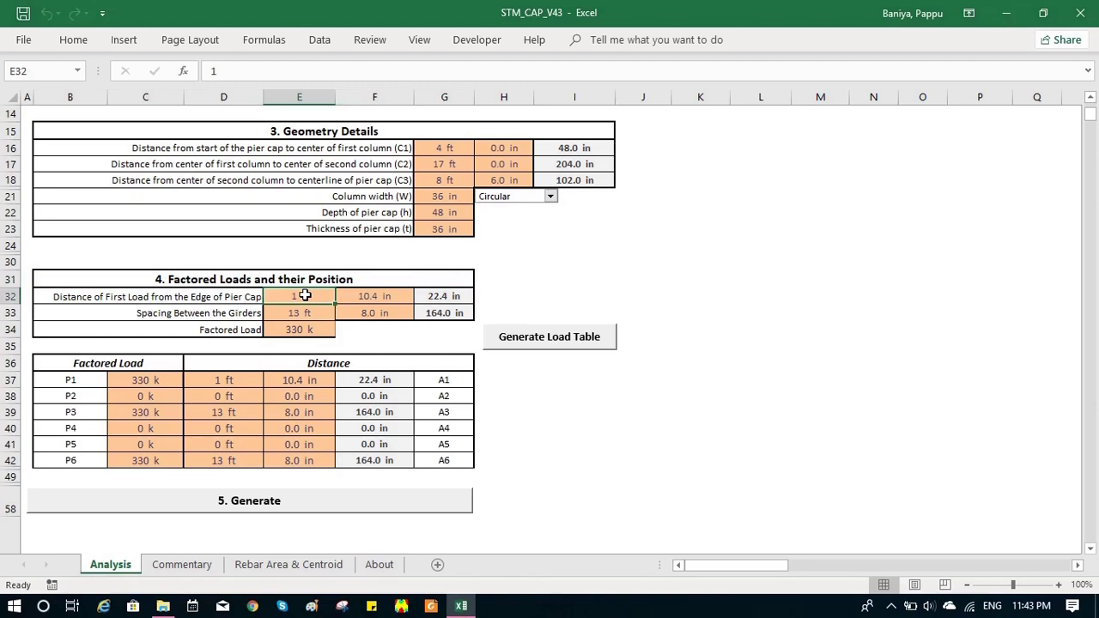
pyautogui.moveTo(220, 297); pyautogui.dragTo(244, 331)
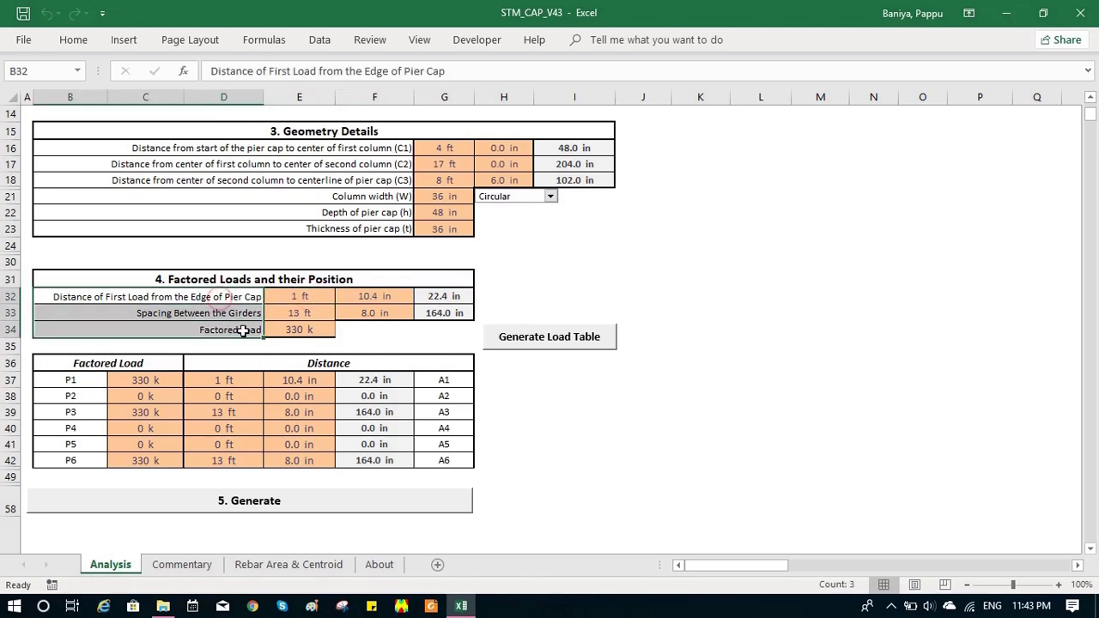
pyautogui.click(539, 341)
pyautogui.click(309, 396)
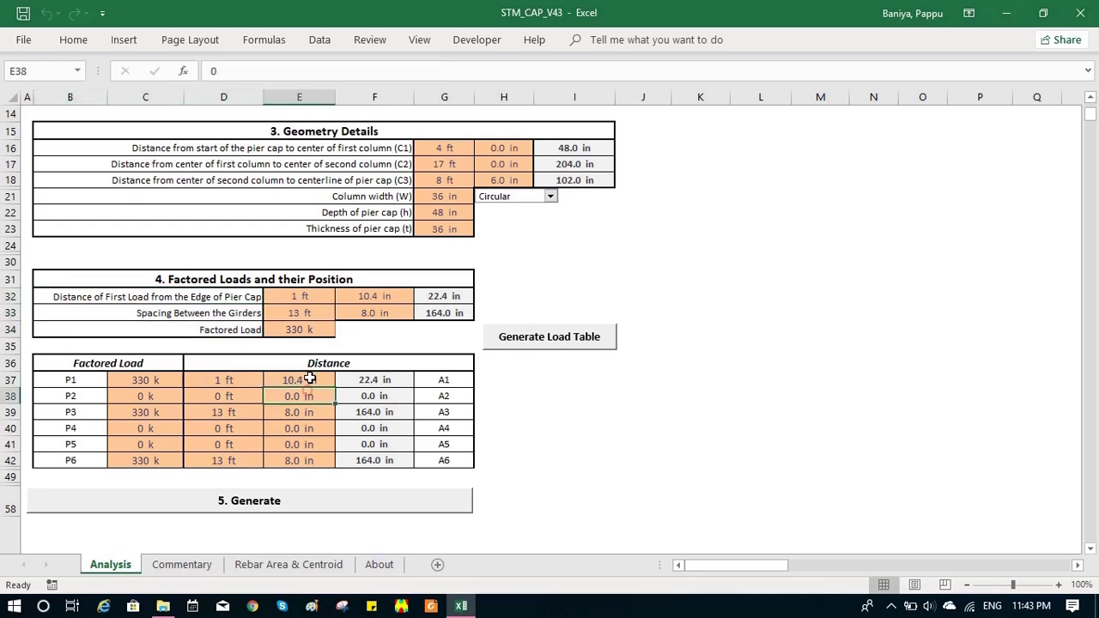
# Deselect the load table and scroll down to the 5. Generate button
pyautogui.click(509, 418)
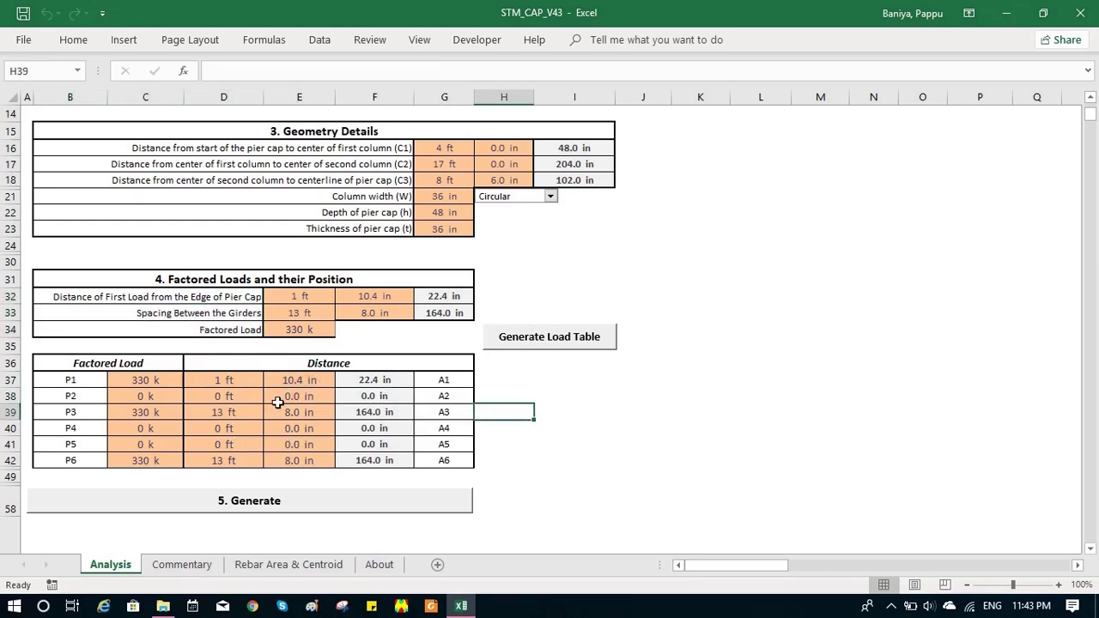
pyautogui.scroll(-2, 137, 419)
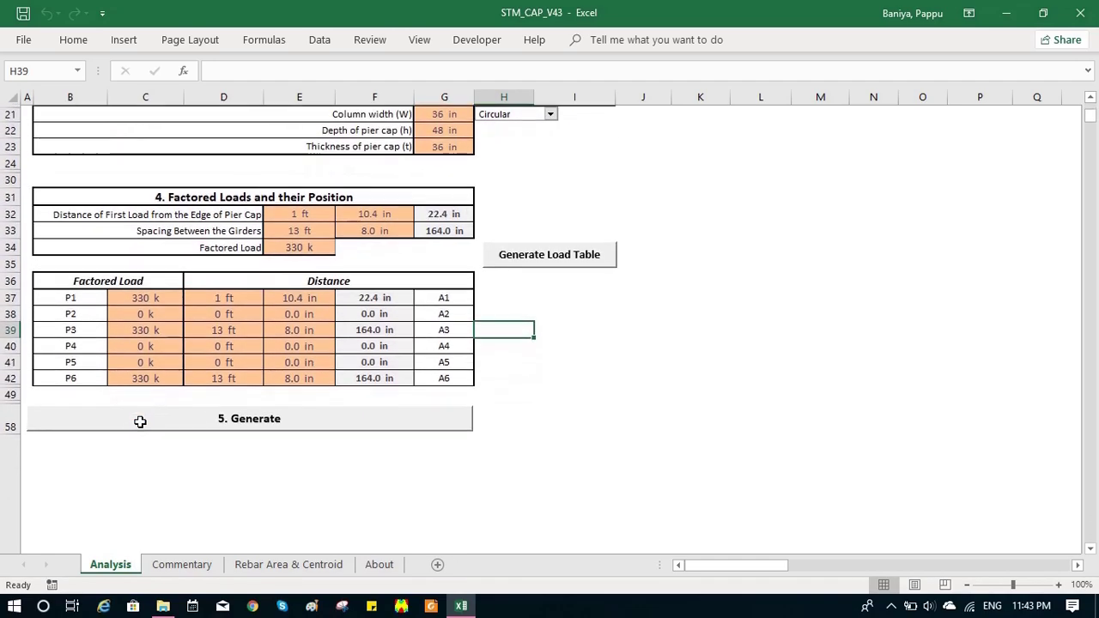
pyautogui.scroll(-1, 159, 401)
pyautogui.scroll(-1, 189, 369)
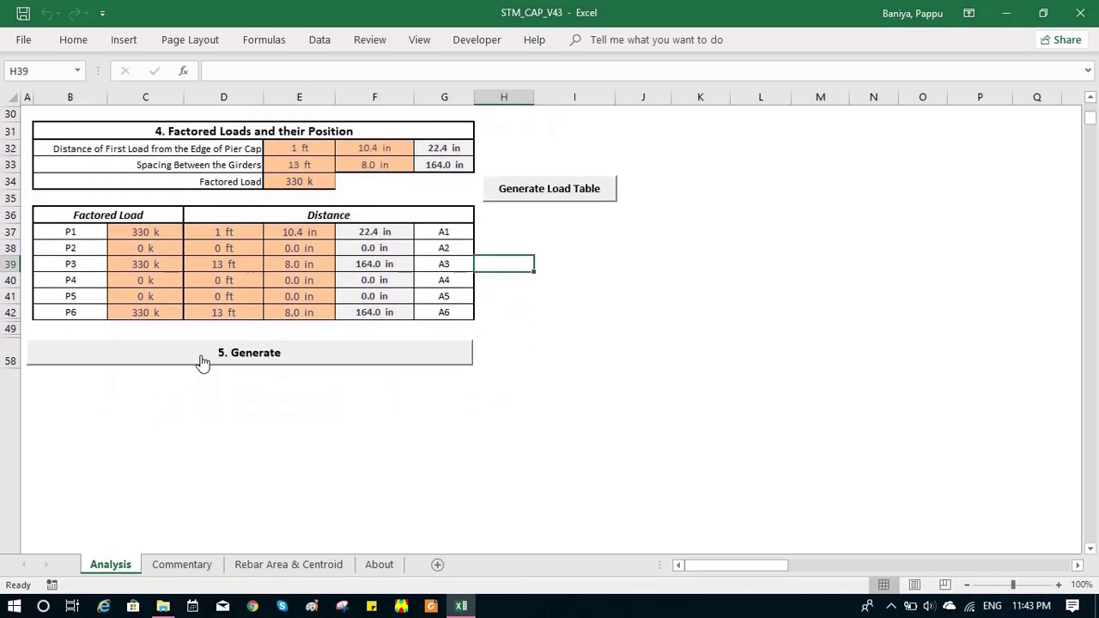
pyautogui.scroll(-2, 238, 362)
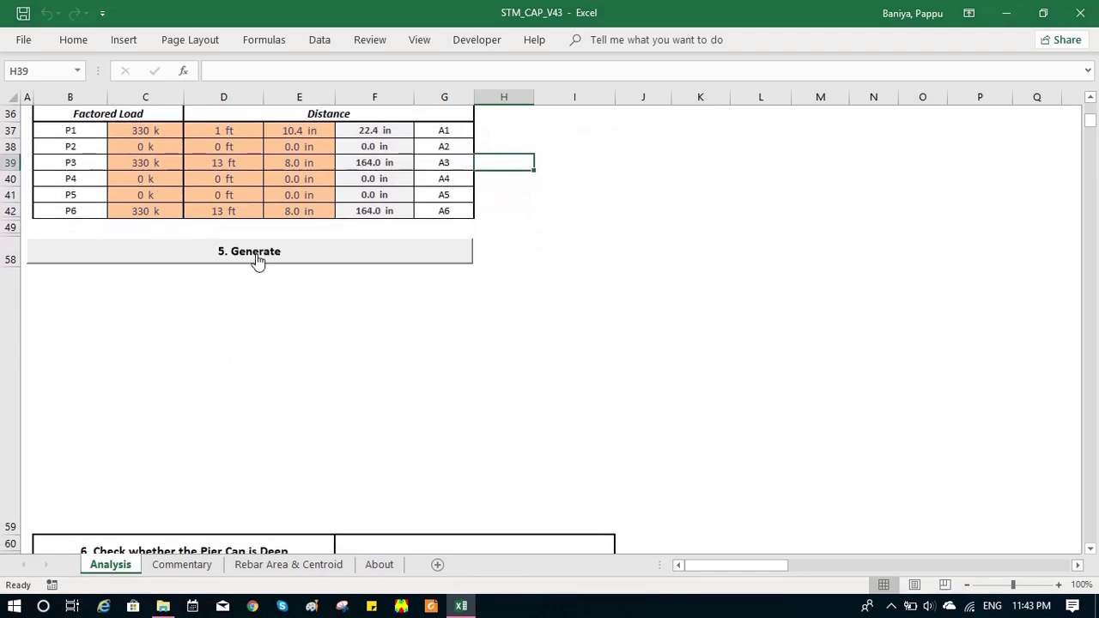
# Generate the pier cap sketch from the inputs and acknowledge the STM-CAP message
pyautogui.click(258, 260)
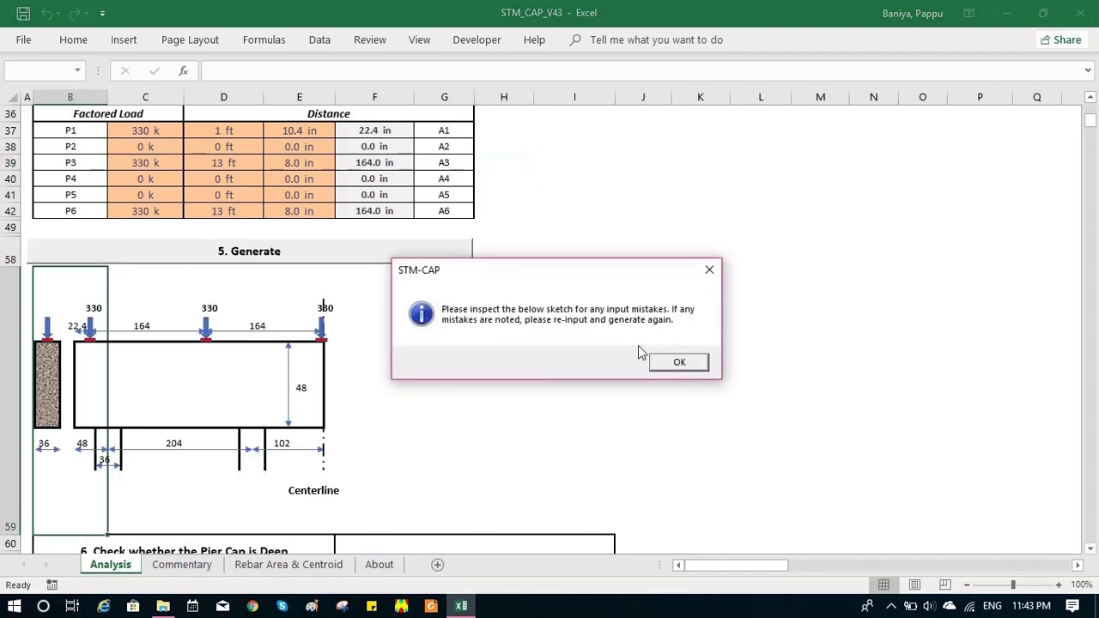
pyautogui.click(679, 364)
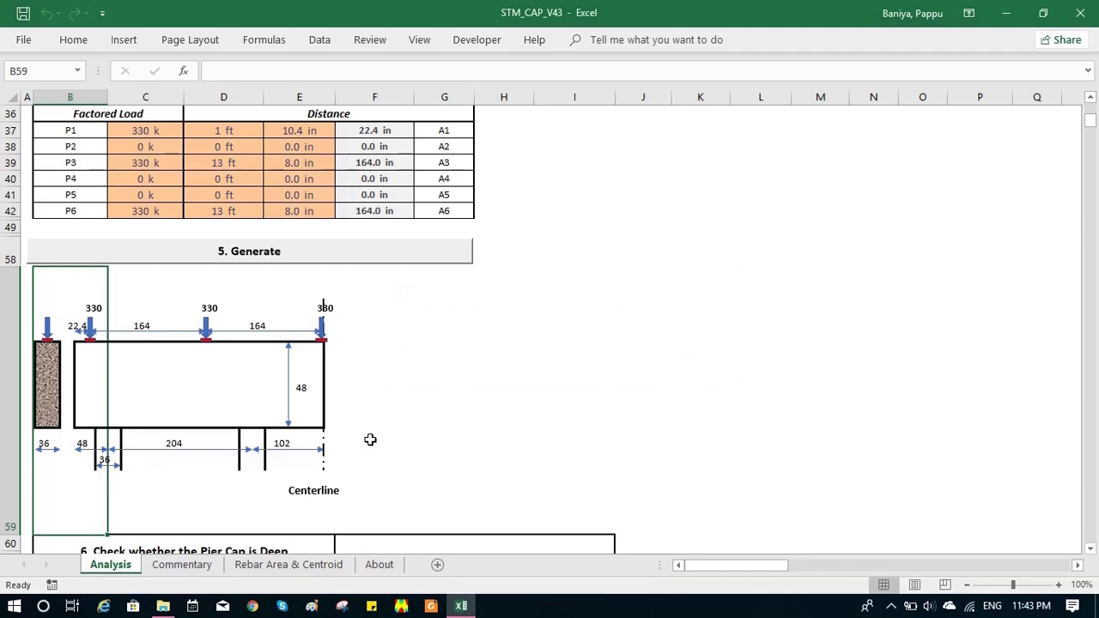
pyautogui.scroll(-1, 370, 440)
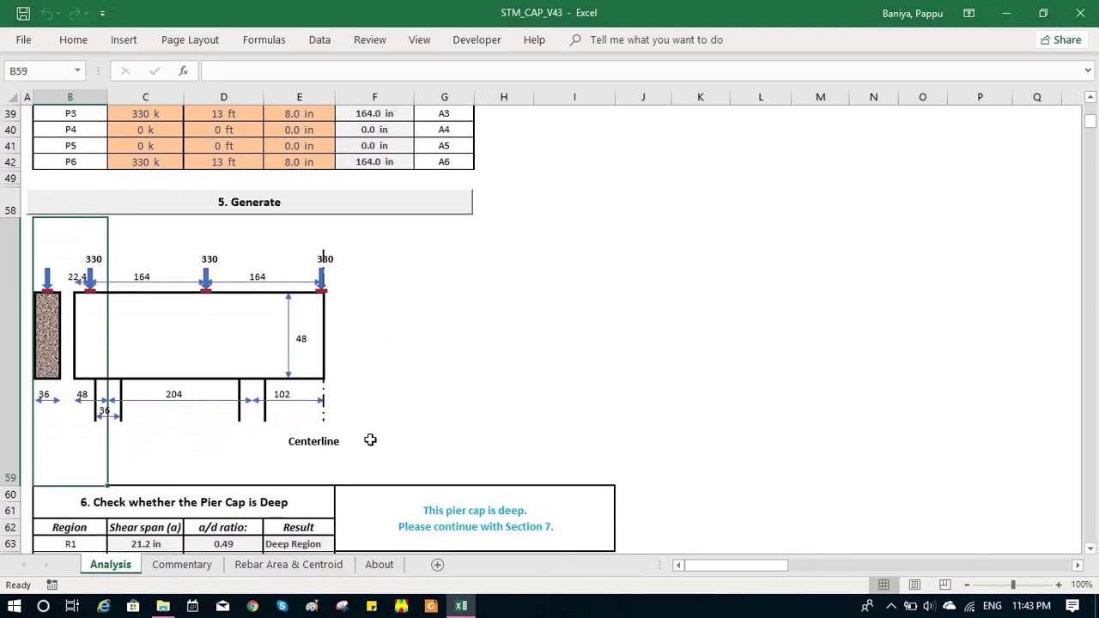
pyautogui.scroll(-1, 371, 445)
pyautogui.scroll(-1, 373, 446)
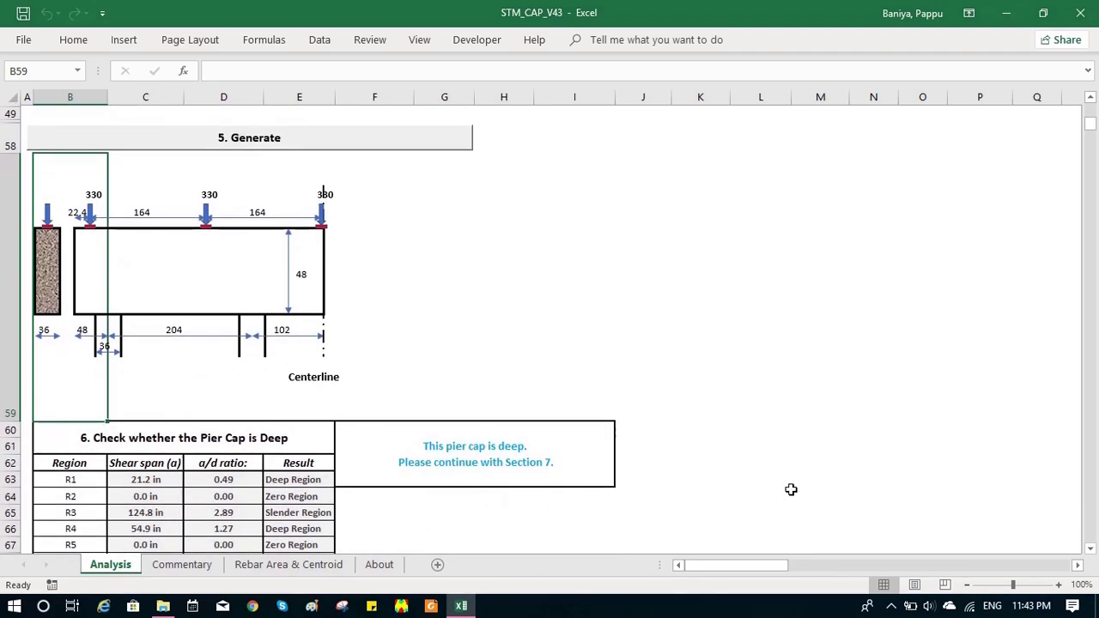
# Inspect the deep-cap IF formula in F60 classifying R1 and R4 deep, R3 and R6 slender
pyautogui.click(1092, 547)
pyautogui.click(1092, 548)
pyautogui.click(1092, 547)
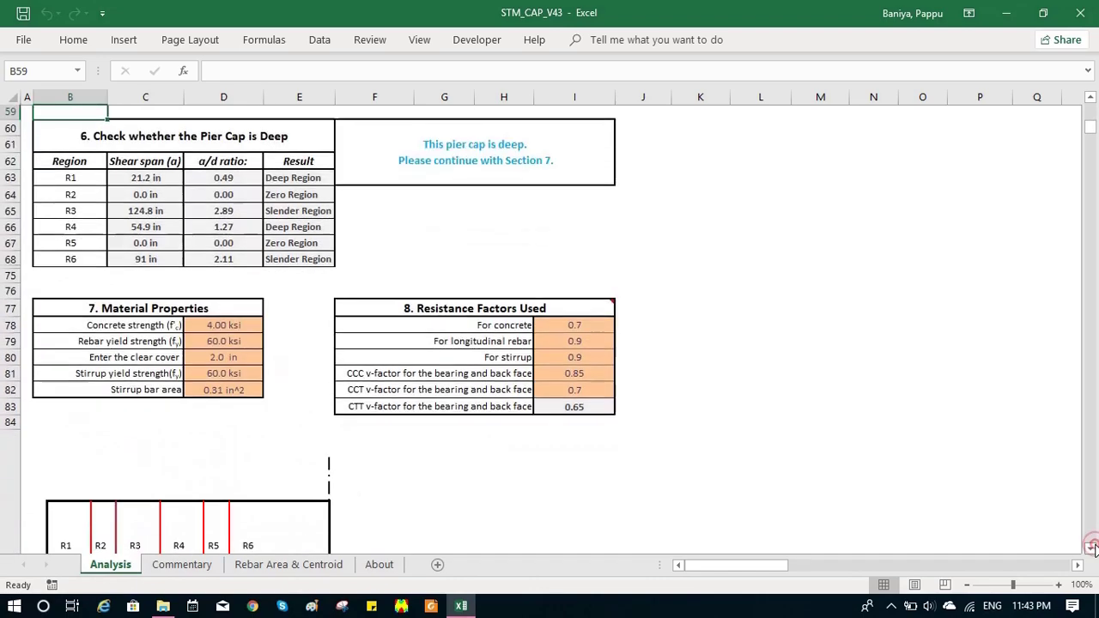
pyautogui.click(232, 134)
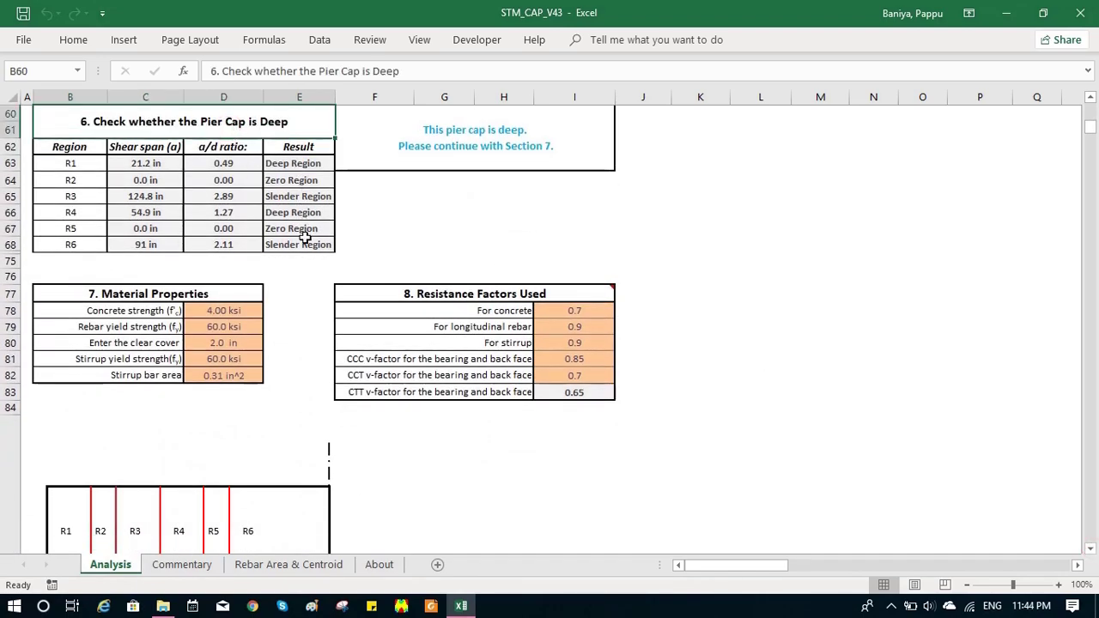
pyautogui.click(422, 149)
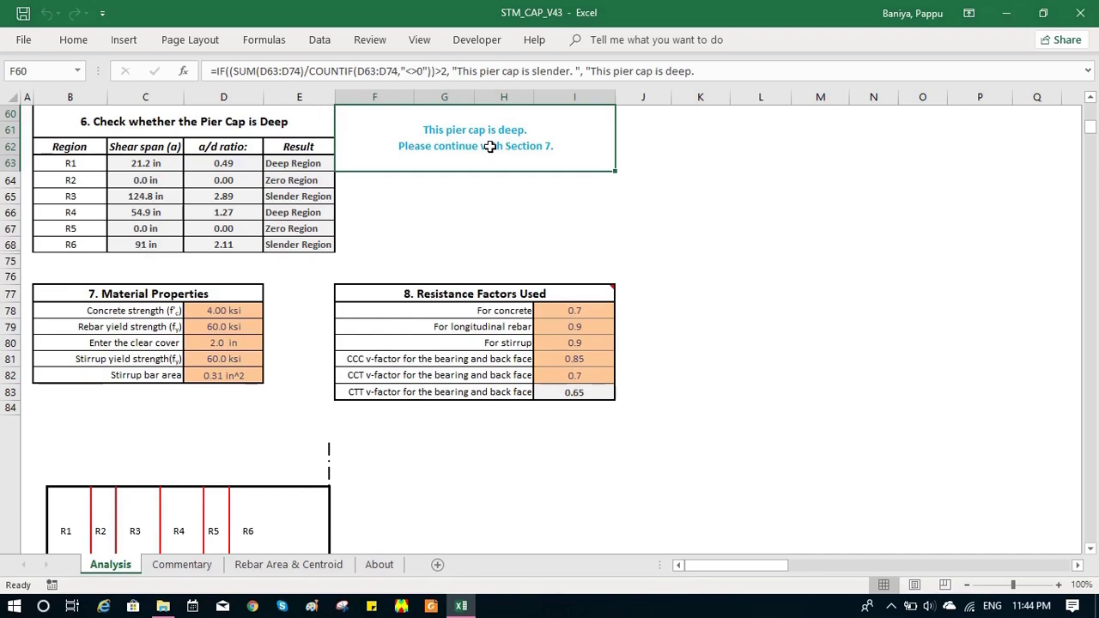
pyautogui.click(512, 203)
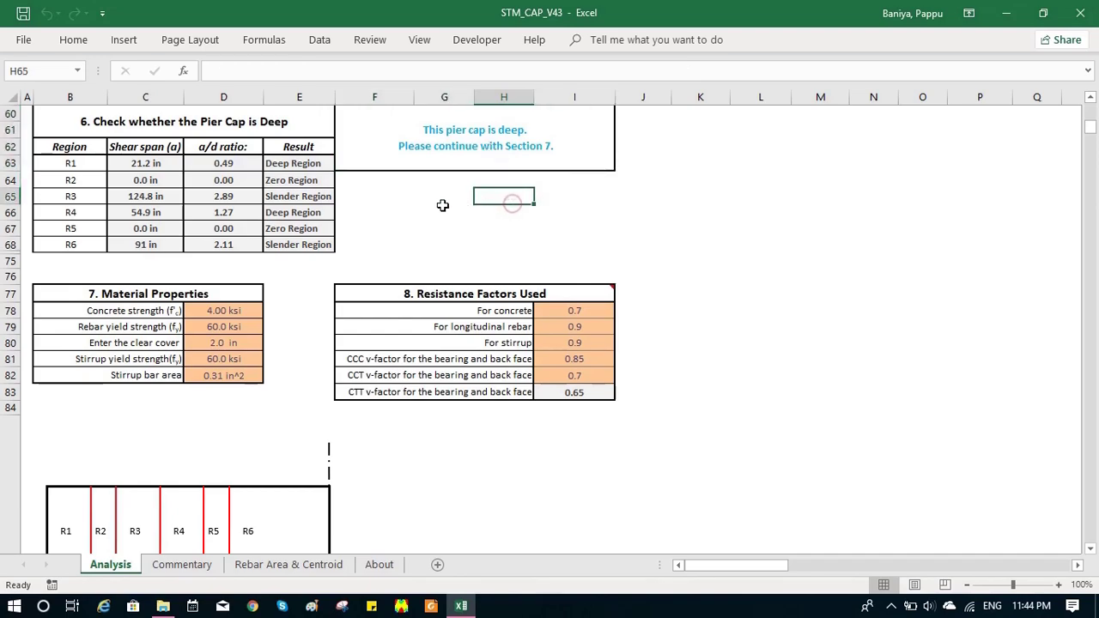
pyautogui.scroll(-1, 405, 188)
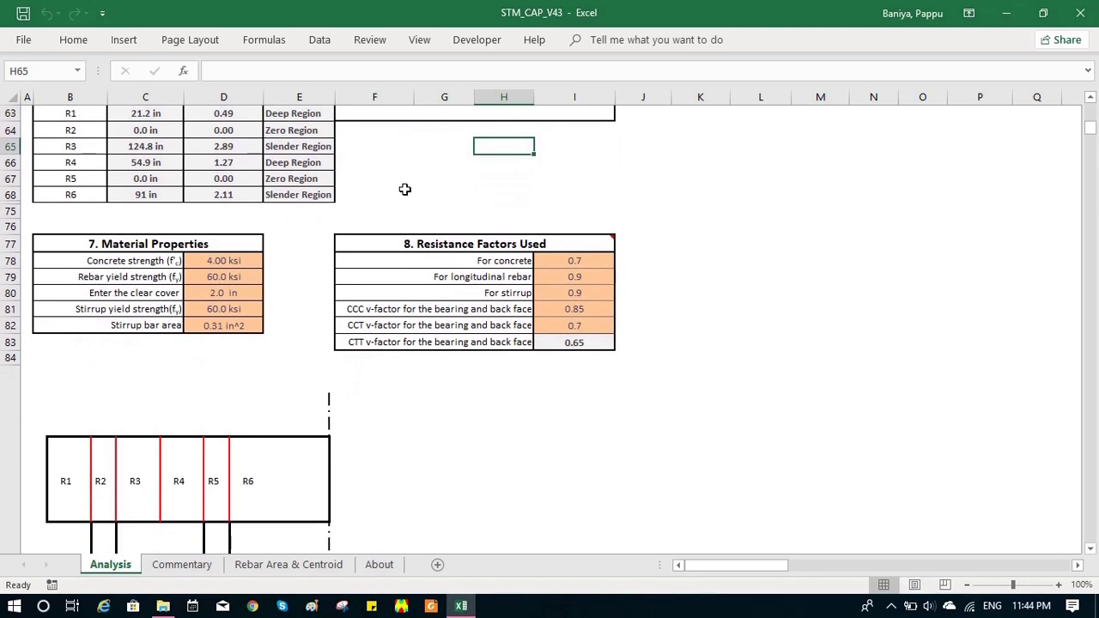
pyautogui.click(199, 244)
pyautogui.scroll(-1, 199, 244)
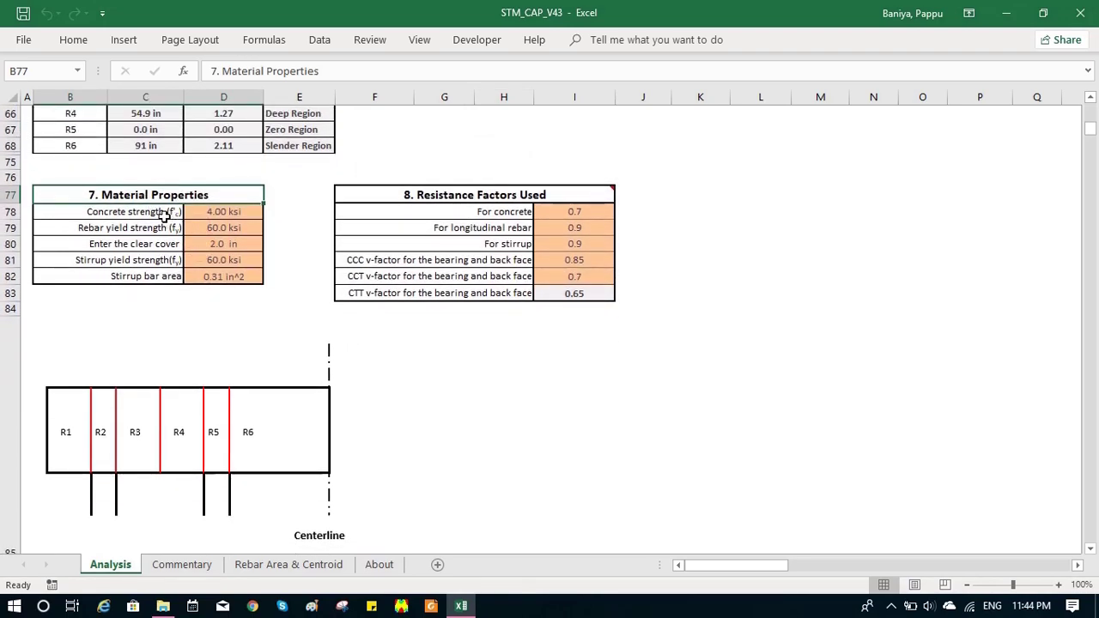
pyautogui.moveTo(162, 212); pyautogui.dragTo(168, 271)
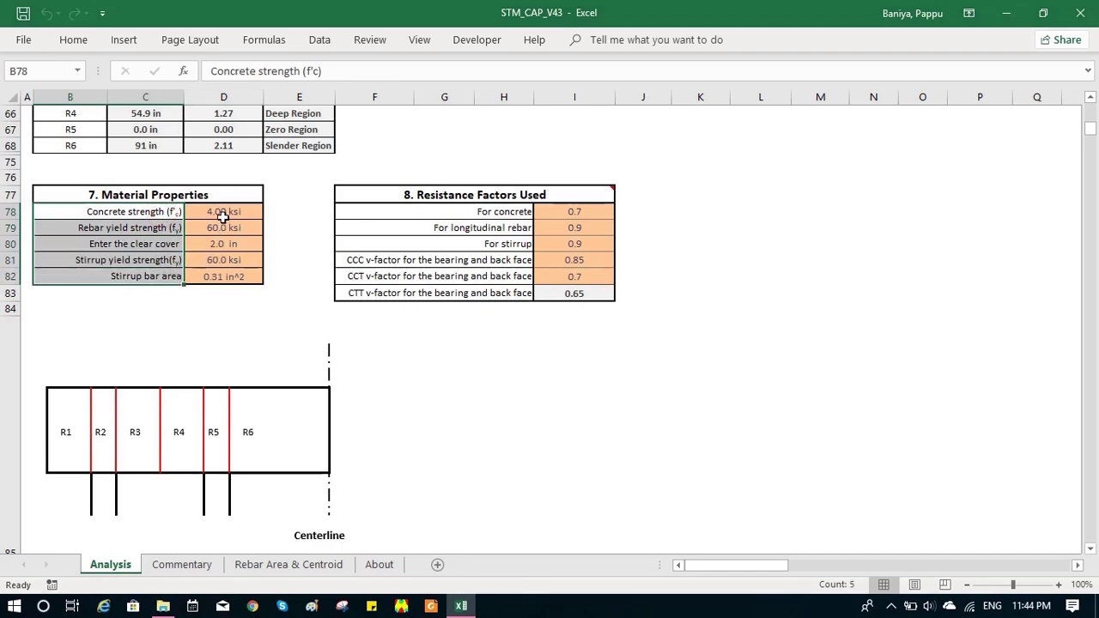
pyautogui.moveTo(468, 194)
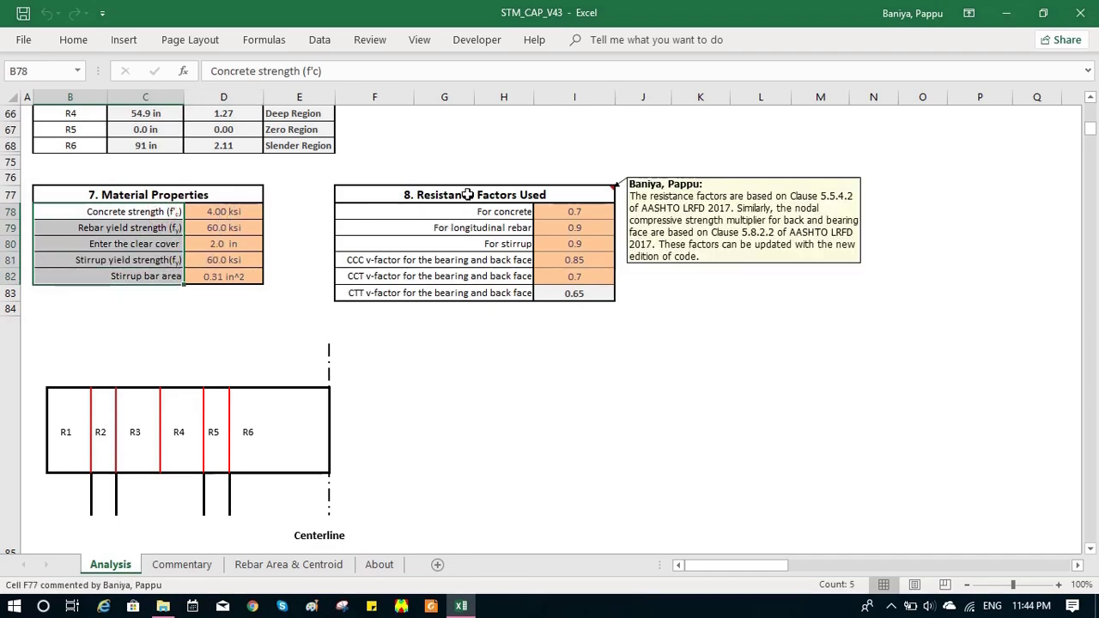
pyautogui.click(468, 194)
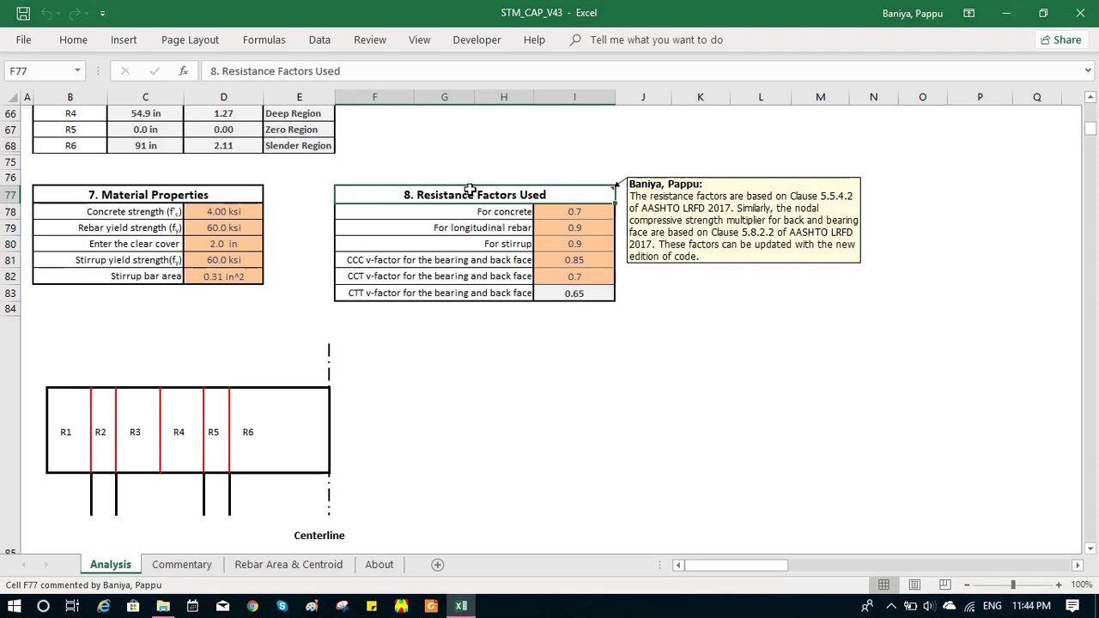
pyautogui.moveTo(473, 211); pyautogui.dragTo(486, 292)
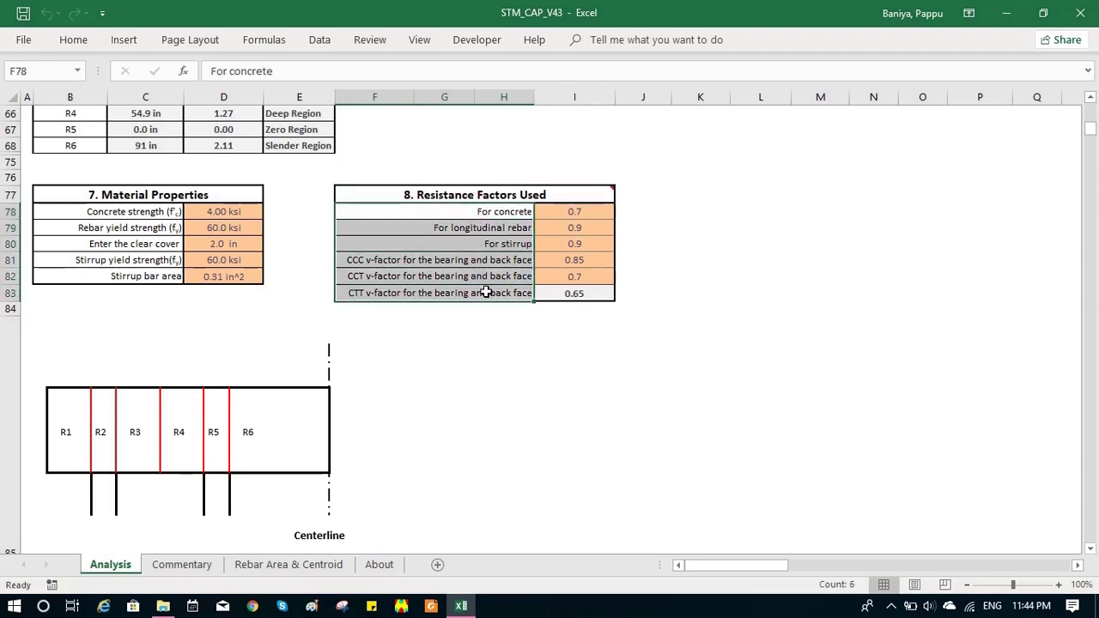
pyautogui.scroll(-1, 468, 283)
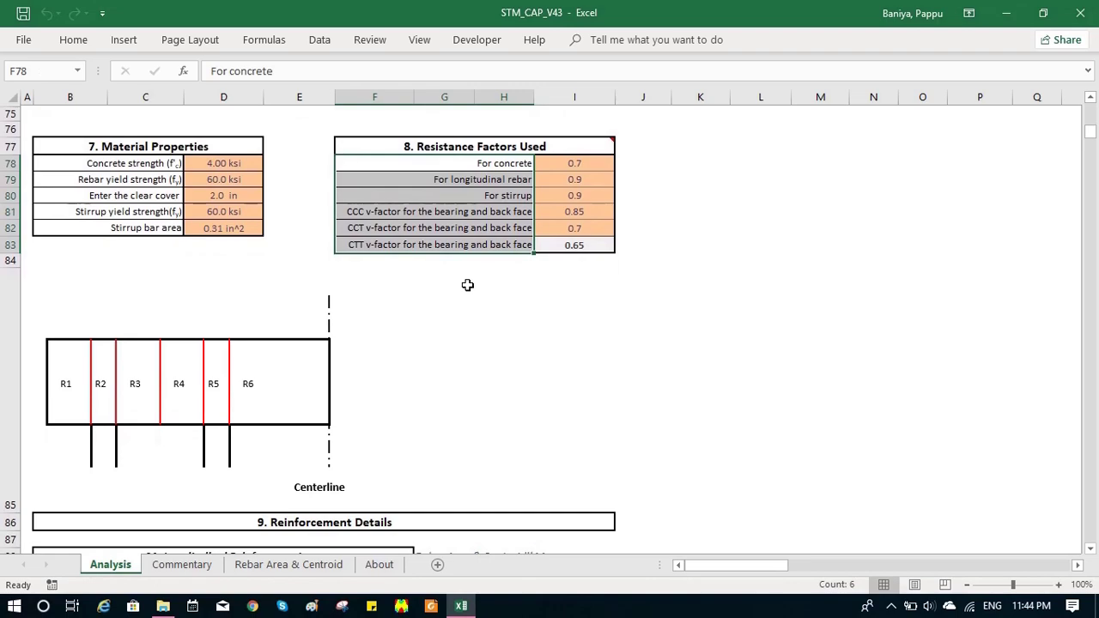
pyautogui.scroll(-1, 467, 285)
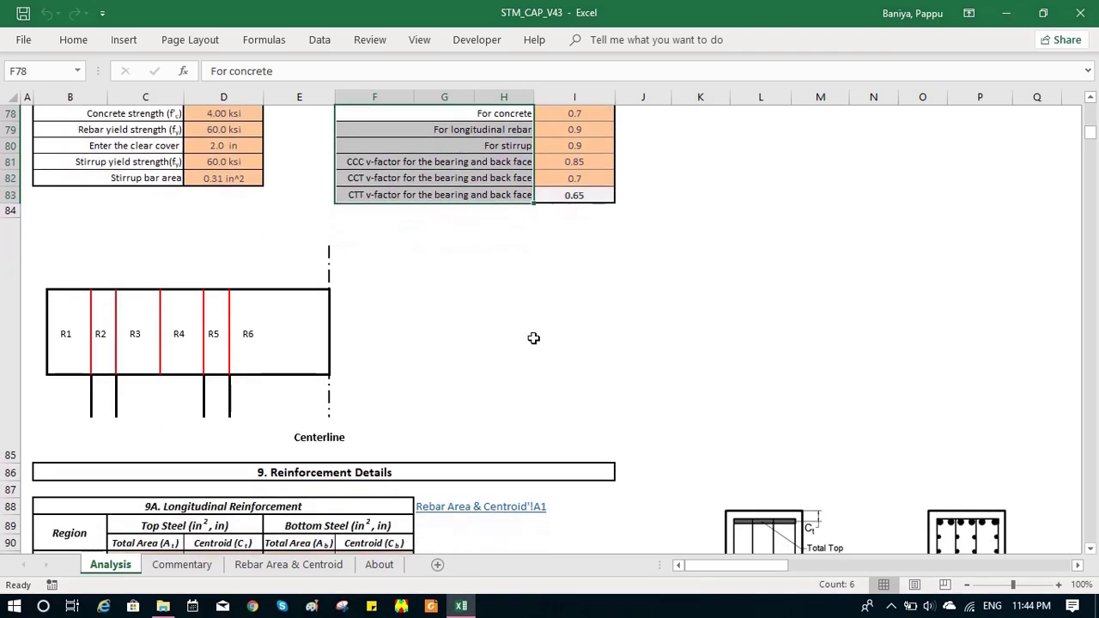
pyautogui.click(289, 472)
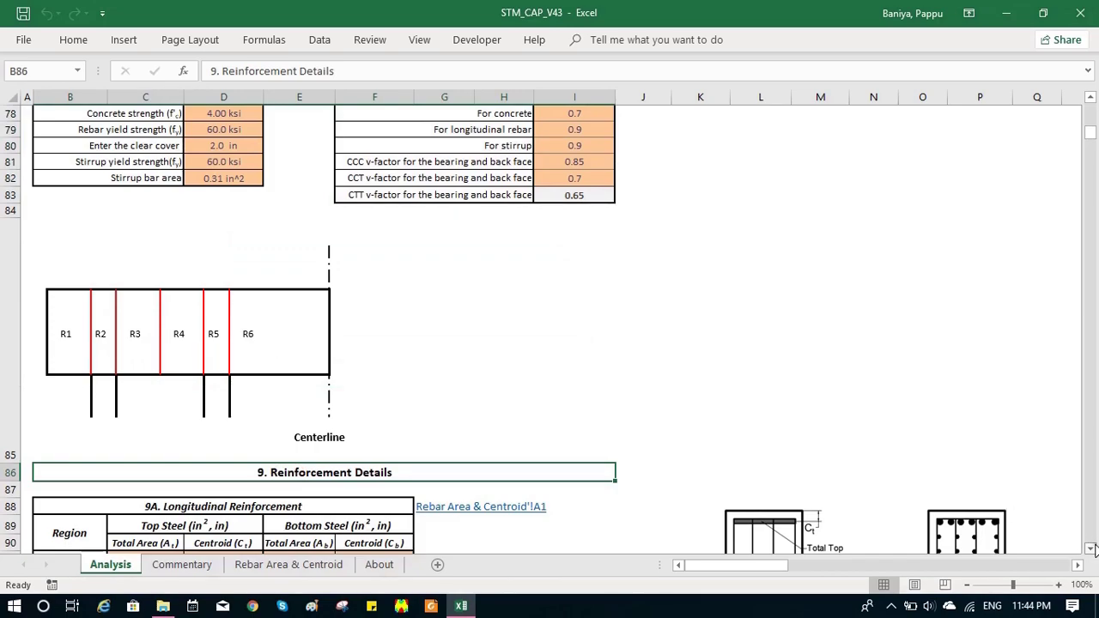
pyautogui.scroll(-4, 1092, 548)
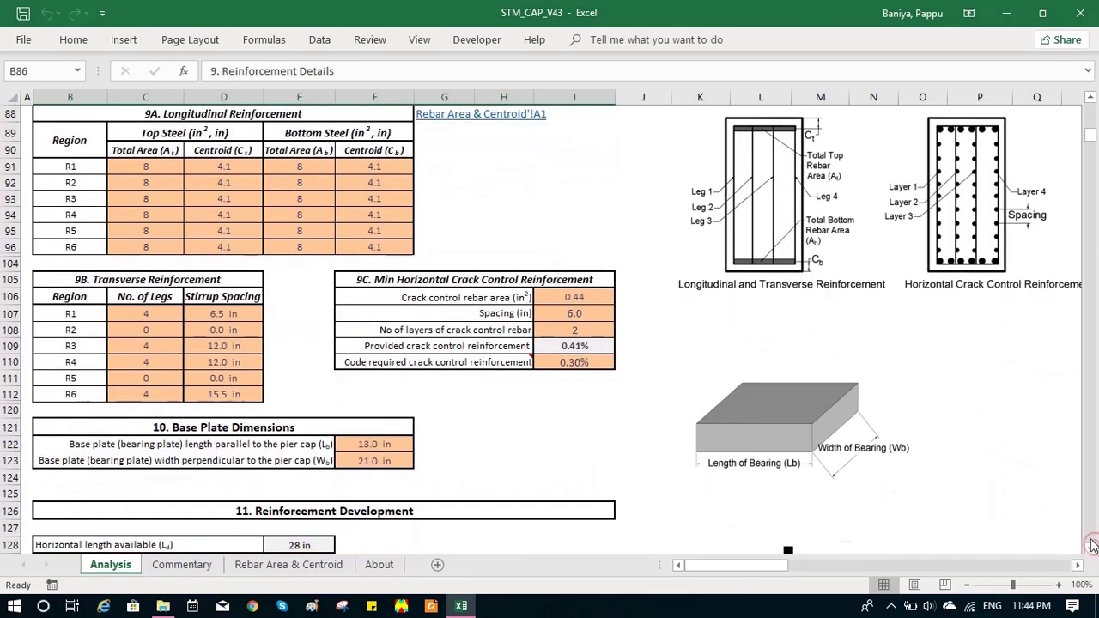
pyautogui.scroll(4, 1092, 547)
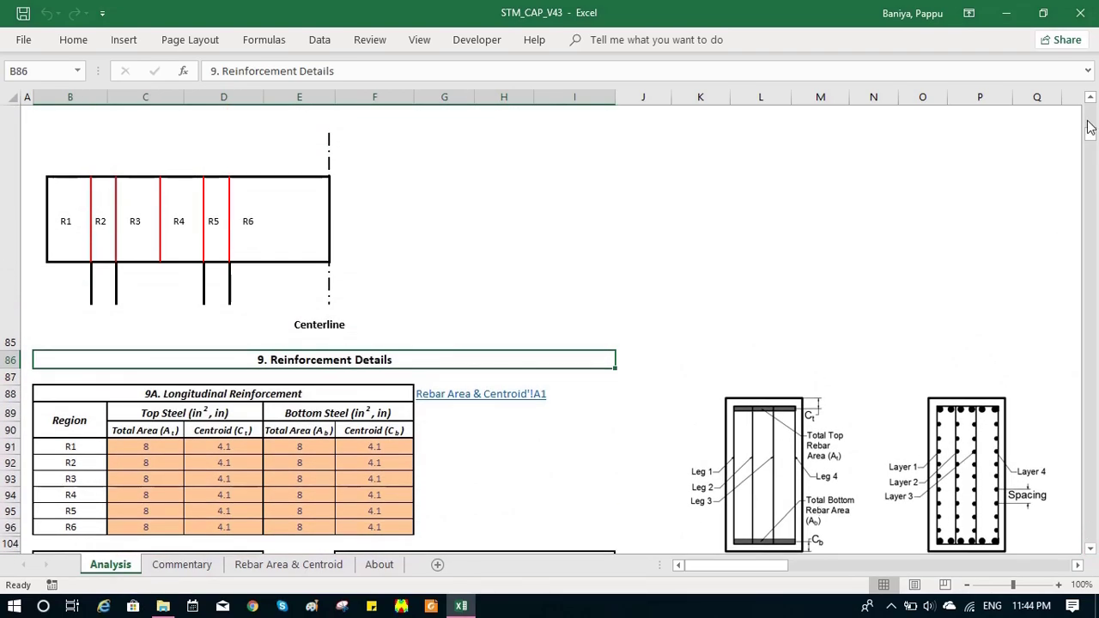
pyautogui.click(254, 396)
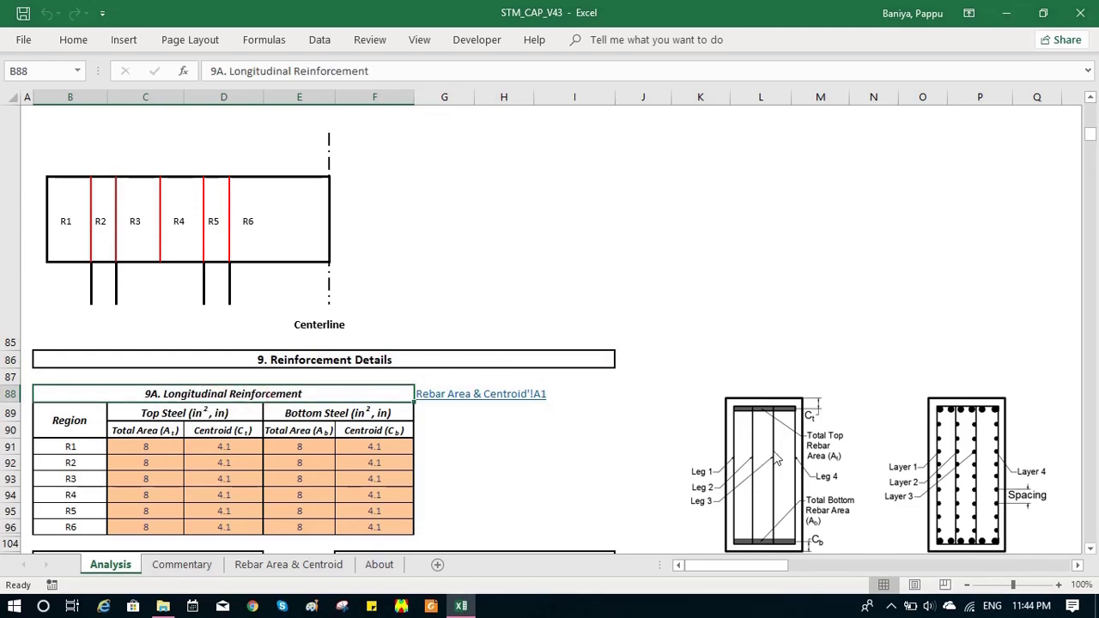
pyautogui.click(1091, 550)
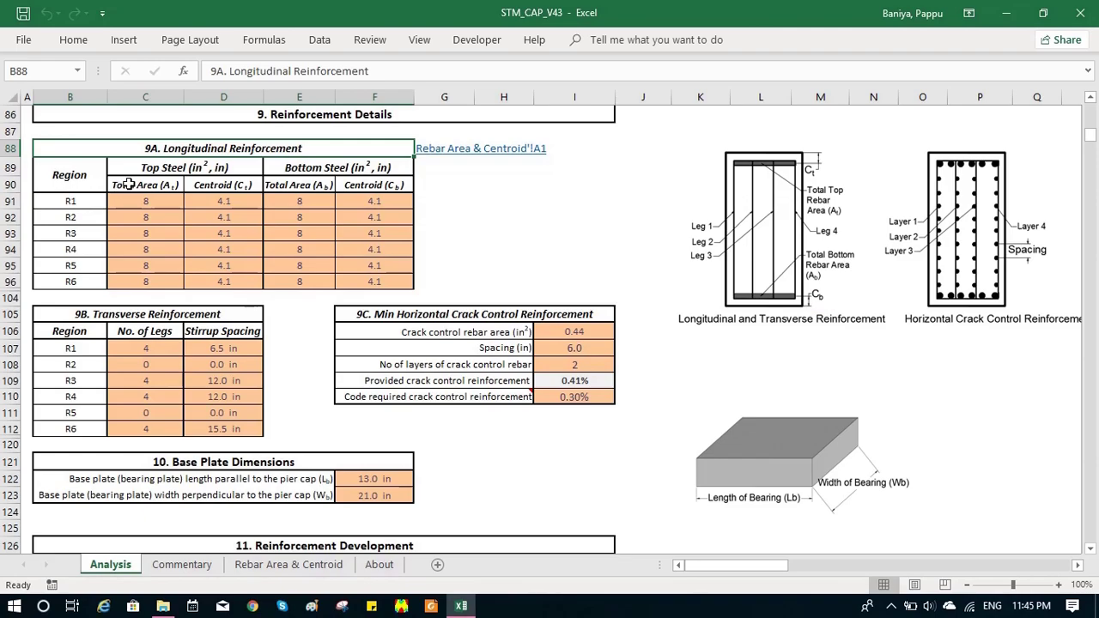
pyautogui.moveTo(126, 184); pyautogui.dragTo(347, 182)
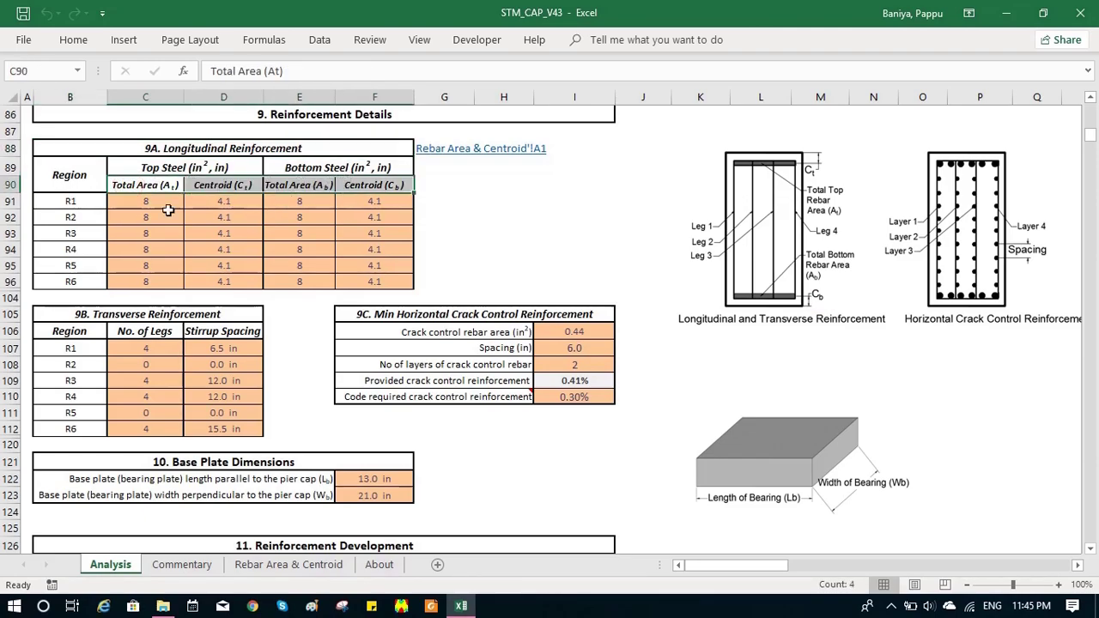
pyautogui.click(137, 204)
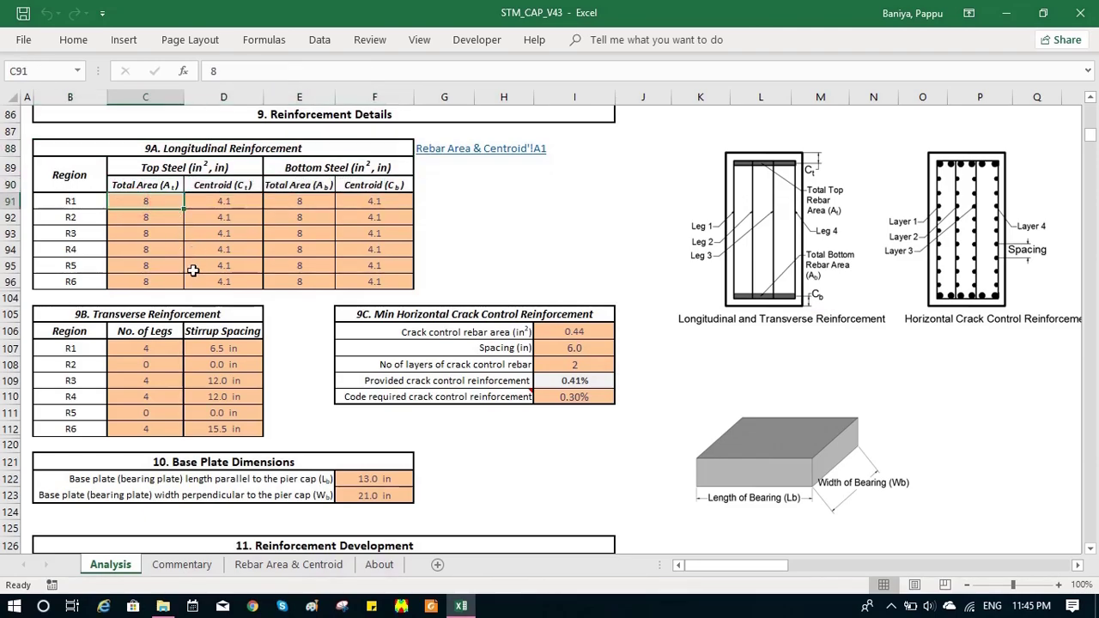
pyautogui.click(161, 314)
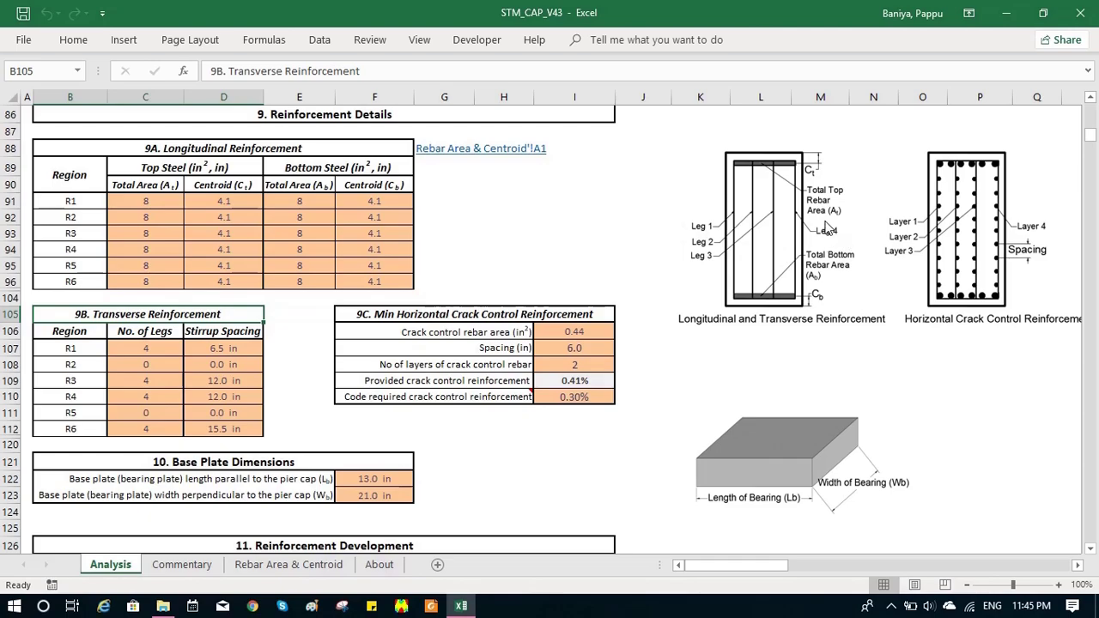
pyautogui.moveTo(139, 333); pyautogui.dragTo(215, 333)
pyautogui.click(219, 333)
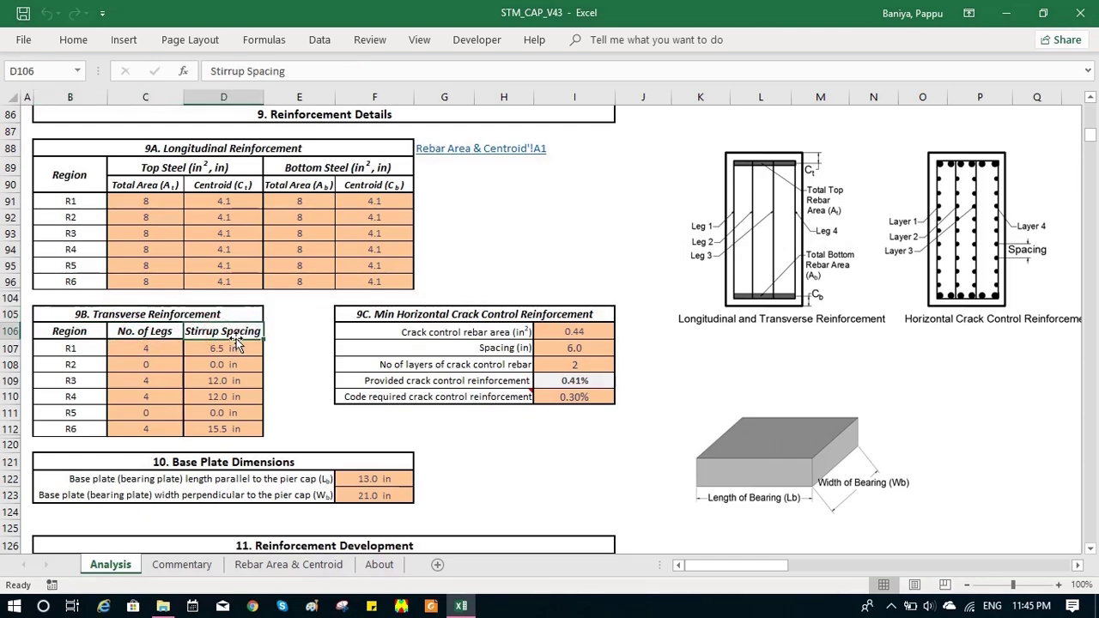
pyautogui.click(459, 316)
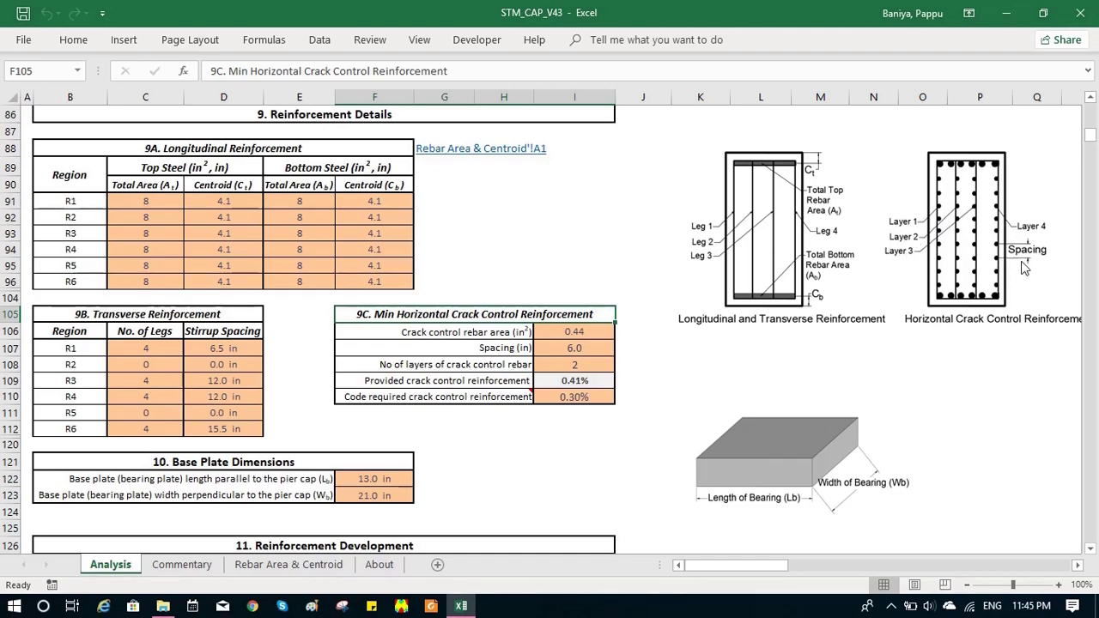
pyautogui.click(574, 333)
pyautogui.click(578, 347)
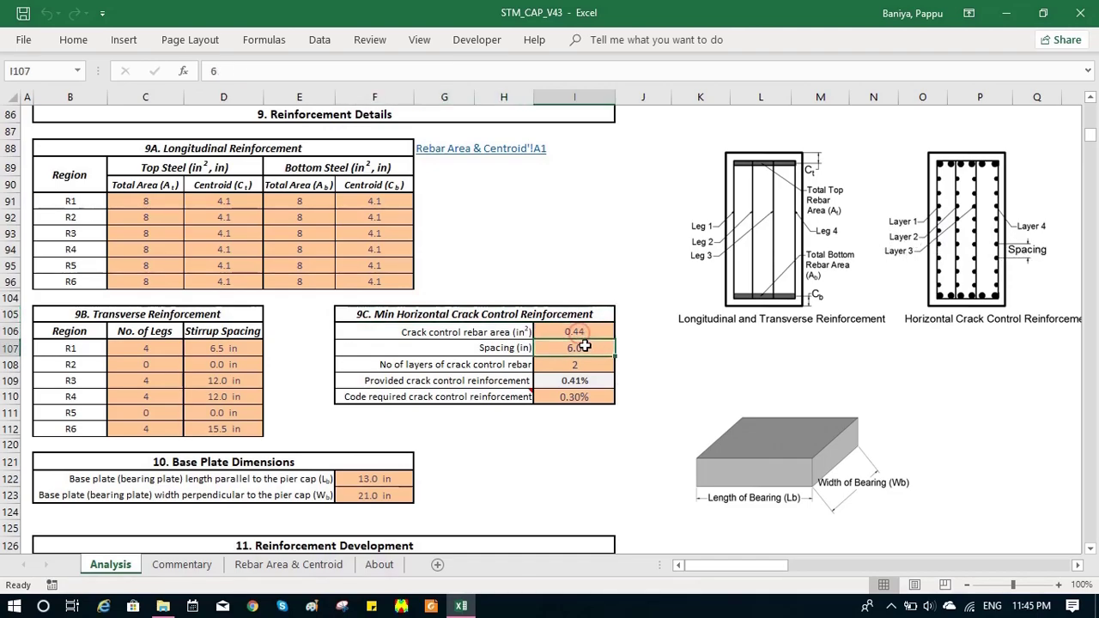
pyautogui.click(584, 366)
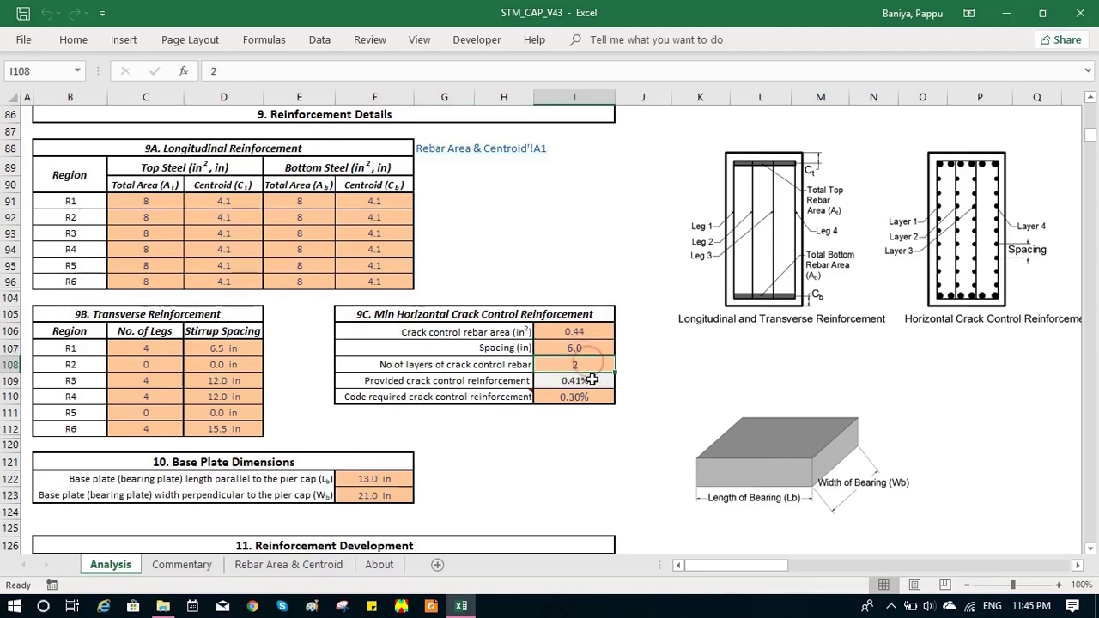
pyautogui.click(495, 385)
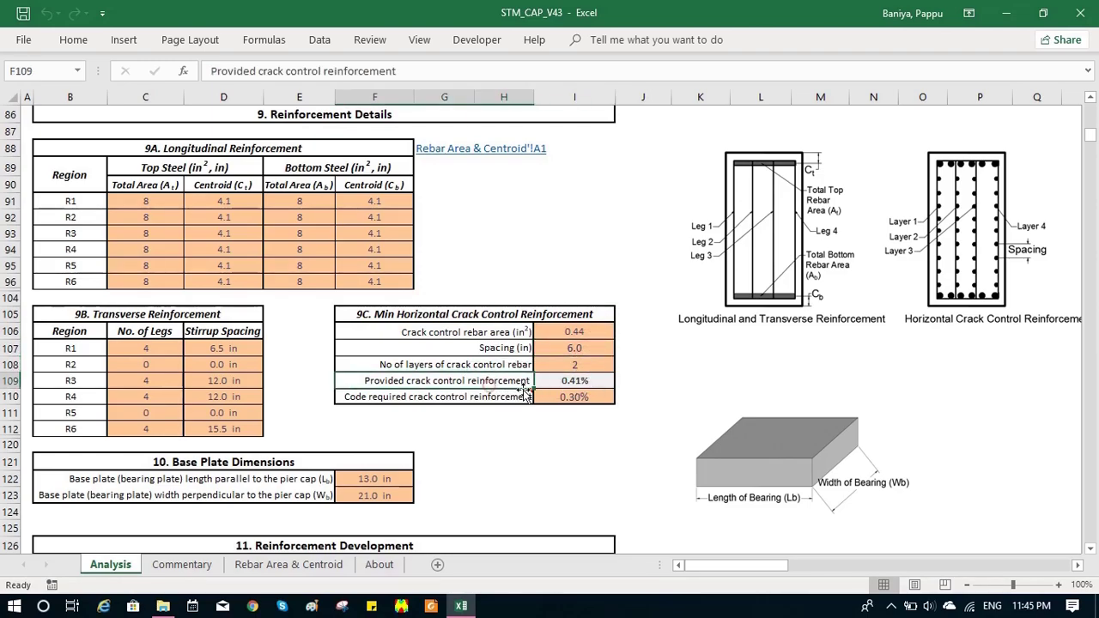
pyautogui.click(519, 398)
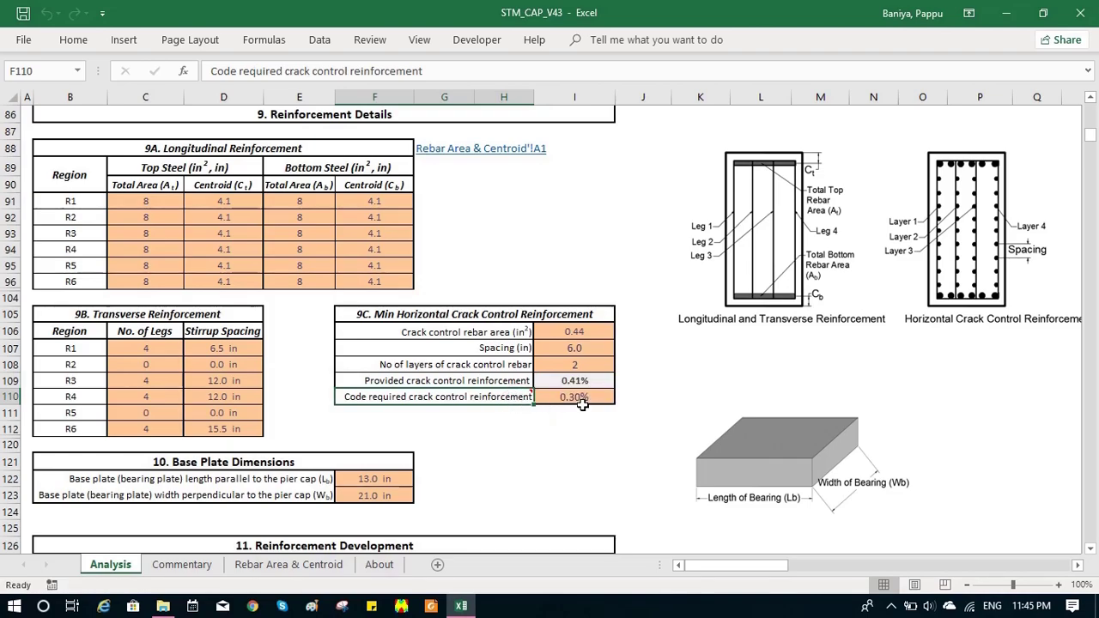
pyautogui.click(582, 401)
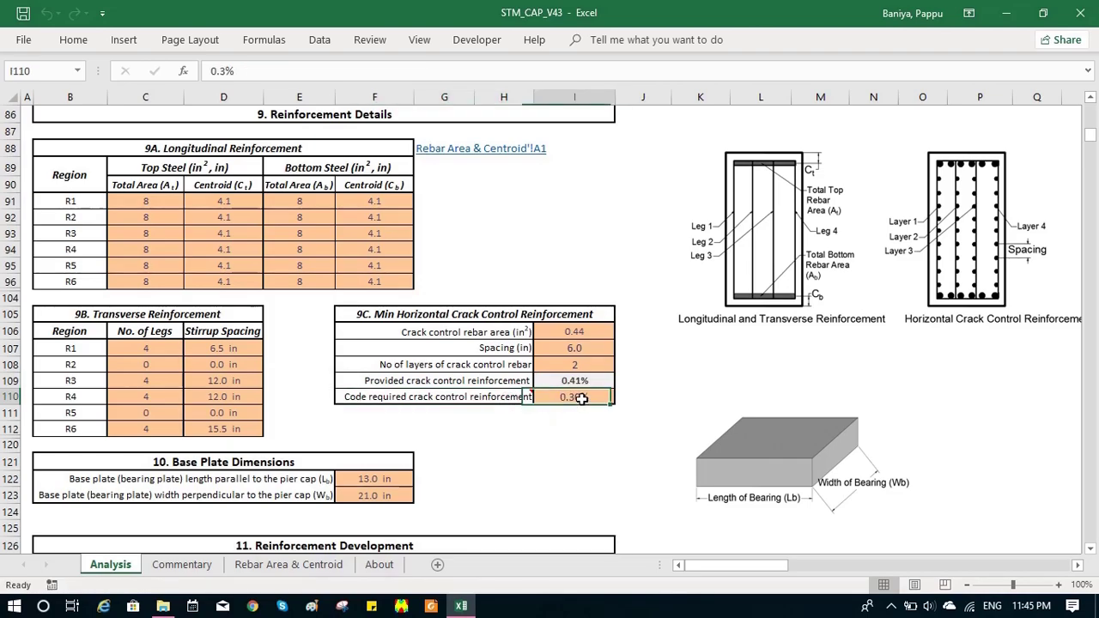
pyautogui.click(404, 461)
pyautogui.scroll(-2, 369, 429)
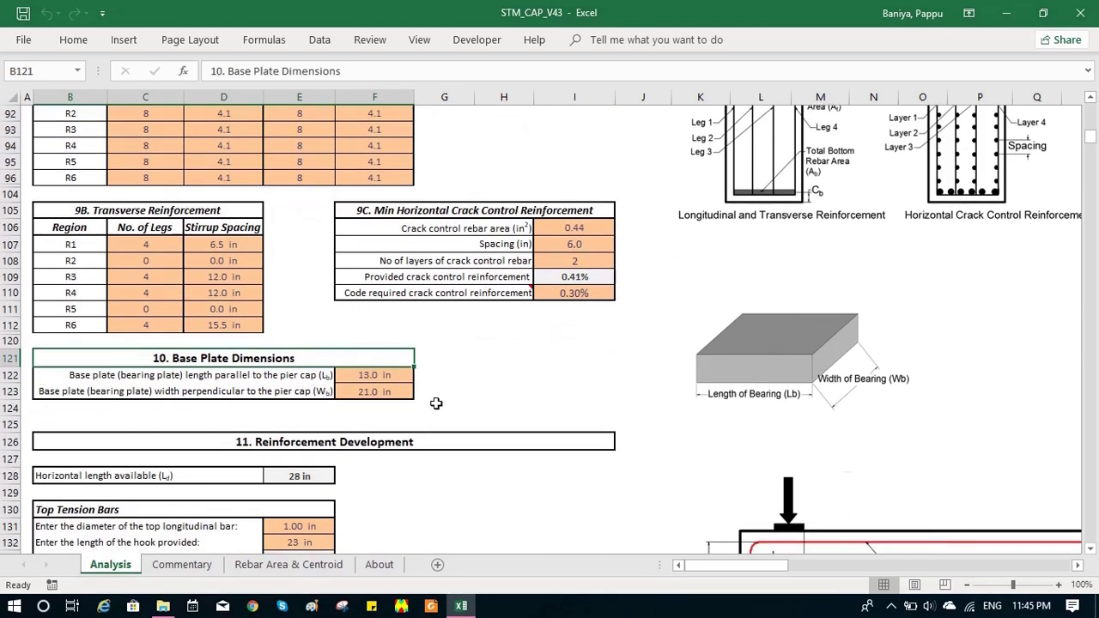
pyautogui.click(386, 375)
pyautogui.click(387, 391)
pyautogui.scroll(-1, 393, 403)
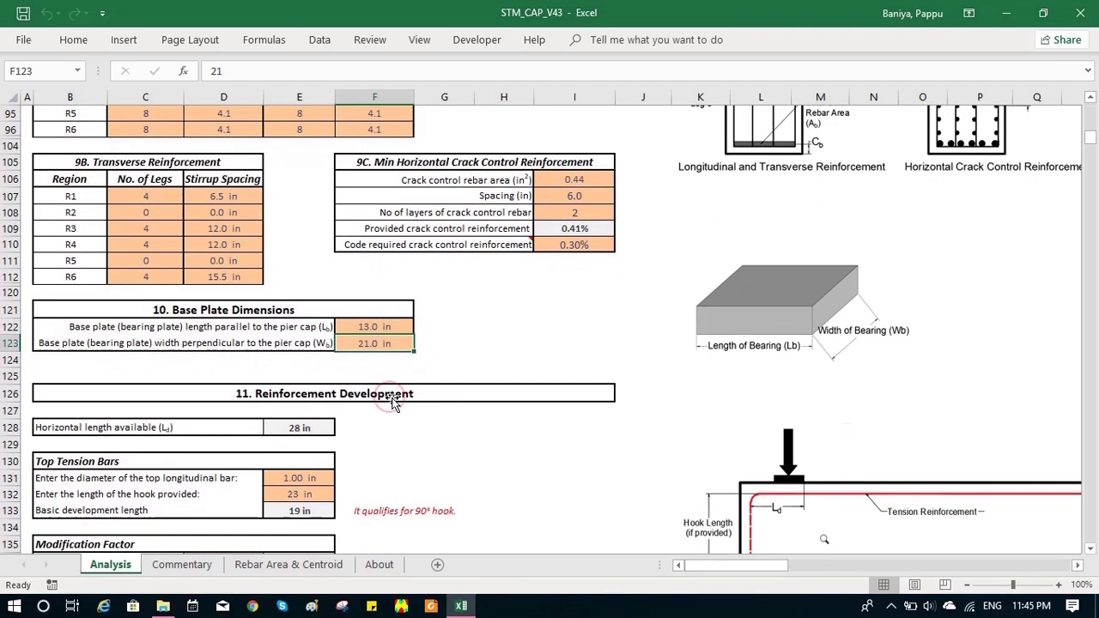
pyautogui.scroll(-4, 393, 404)
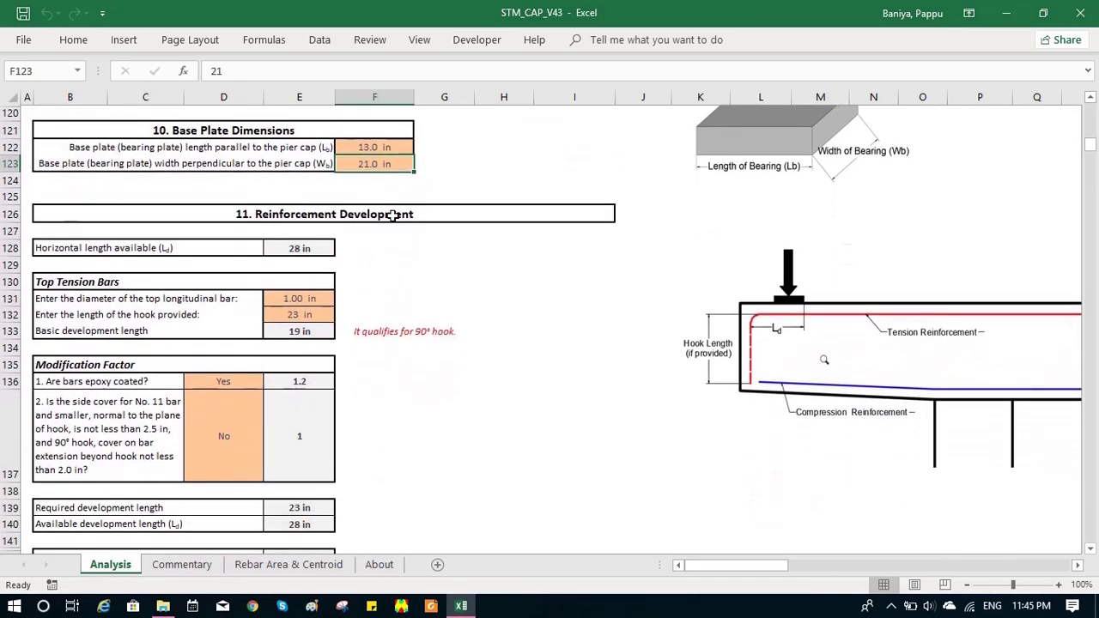
pyautogui.click(392, 215)
pyautogui.scroll(-1, 412, 245)
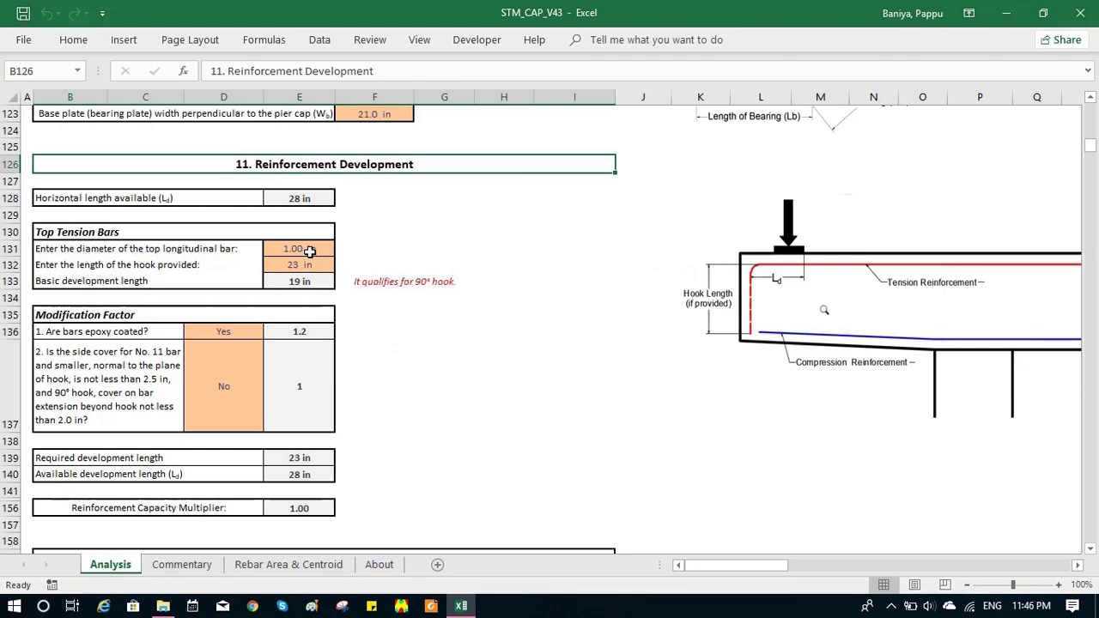
pyautogui.click(310, 280)
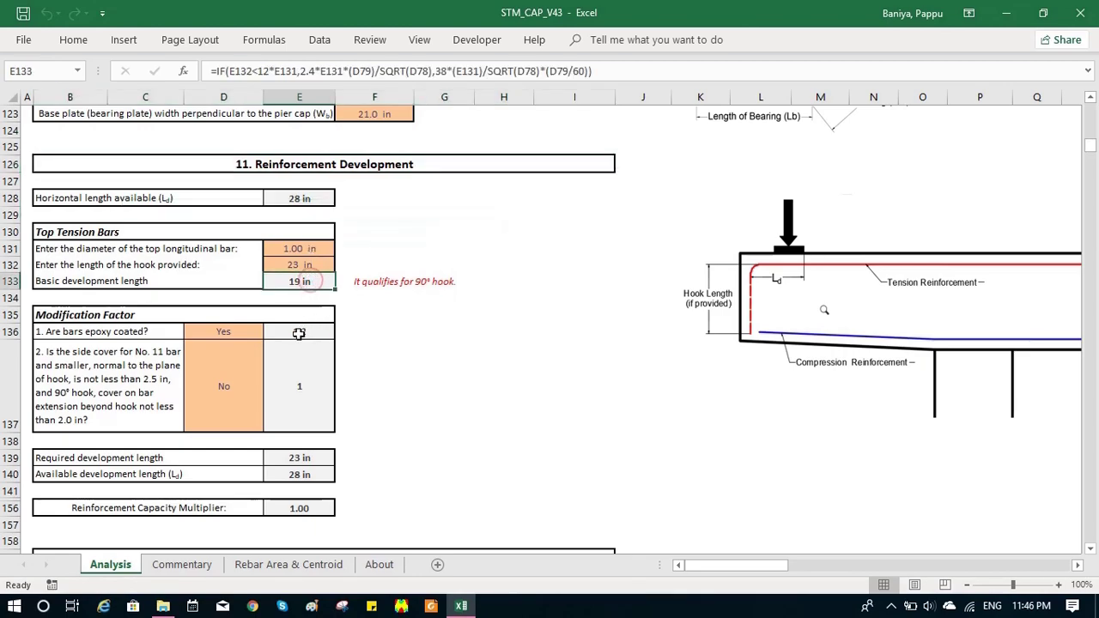
pyautogui.click(111, 315)
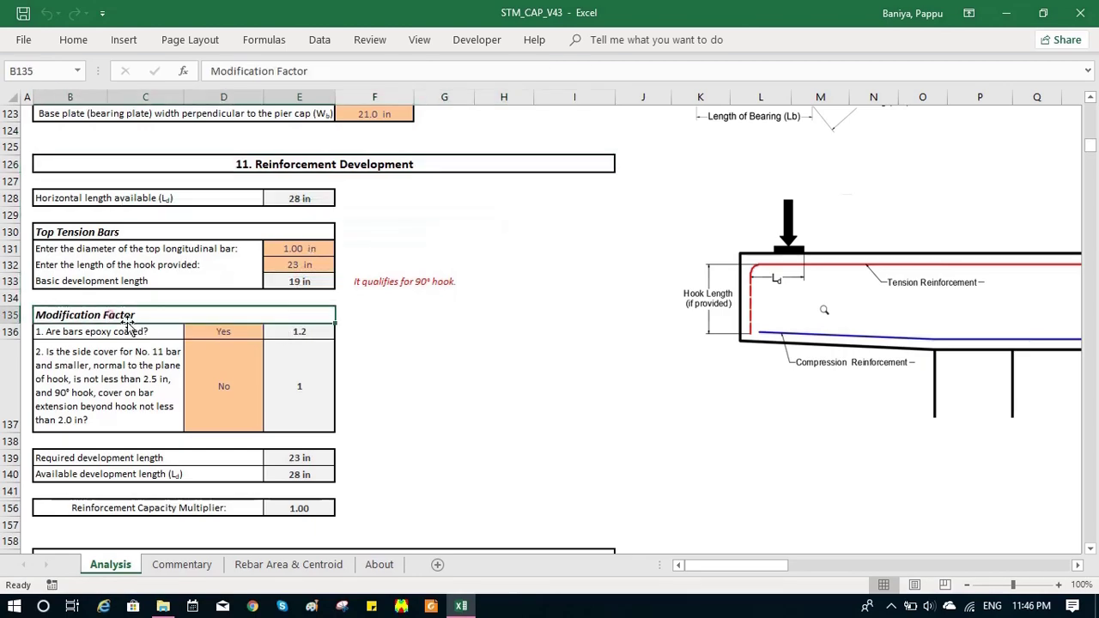
pyautogui.click(215, 332)
pyautogui.click(269, 332)
pyautogui.click(263, 355)
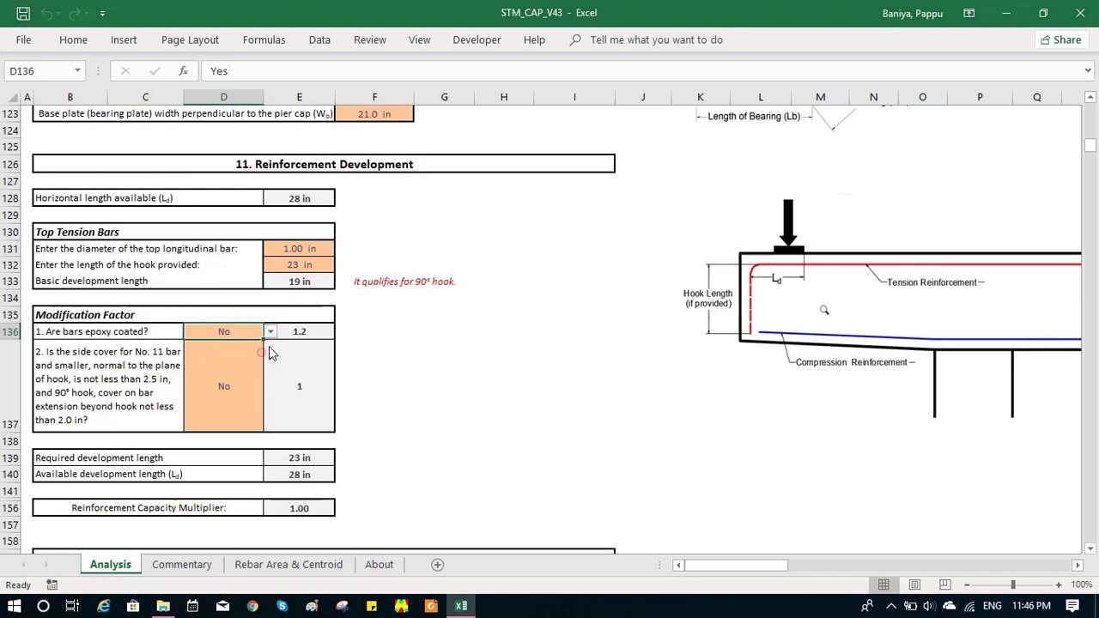
pyautogui.click(270, 331)
pyautogui.click(273, 354)
pyautogui.click(292, 509)
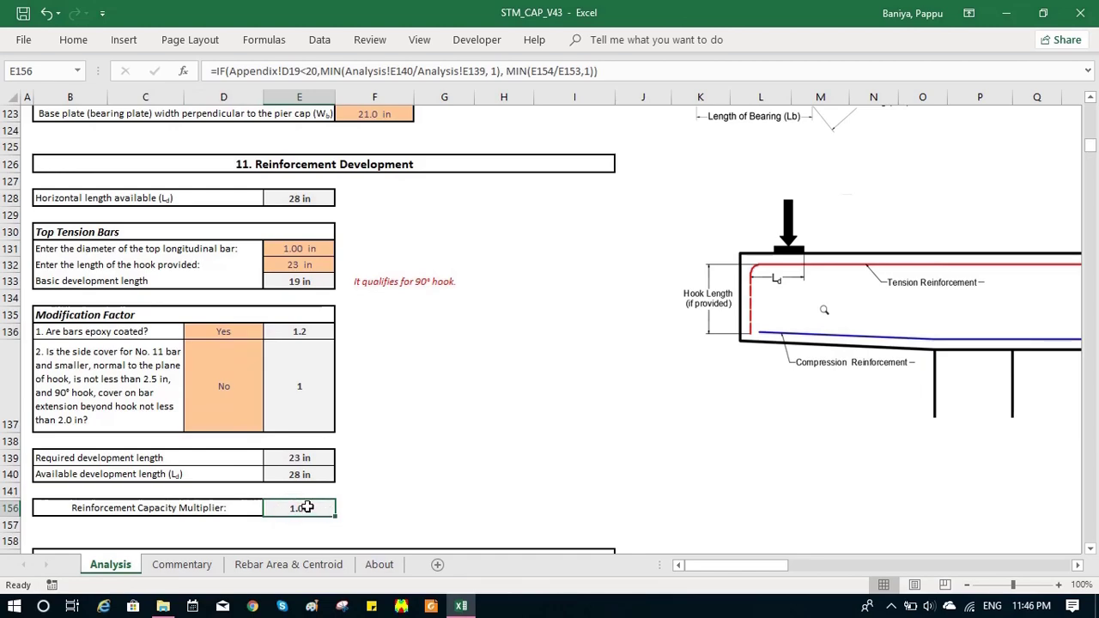
pyautogui.scroll(-1, 306, 508)
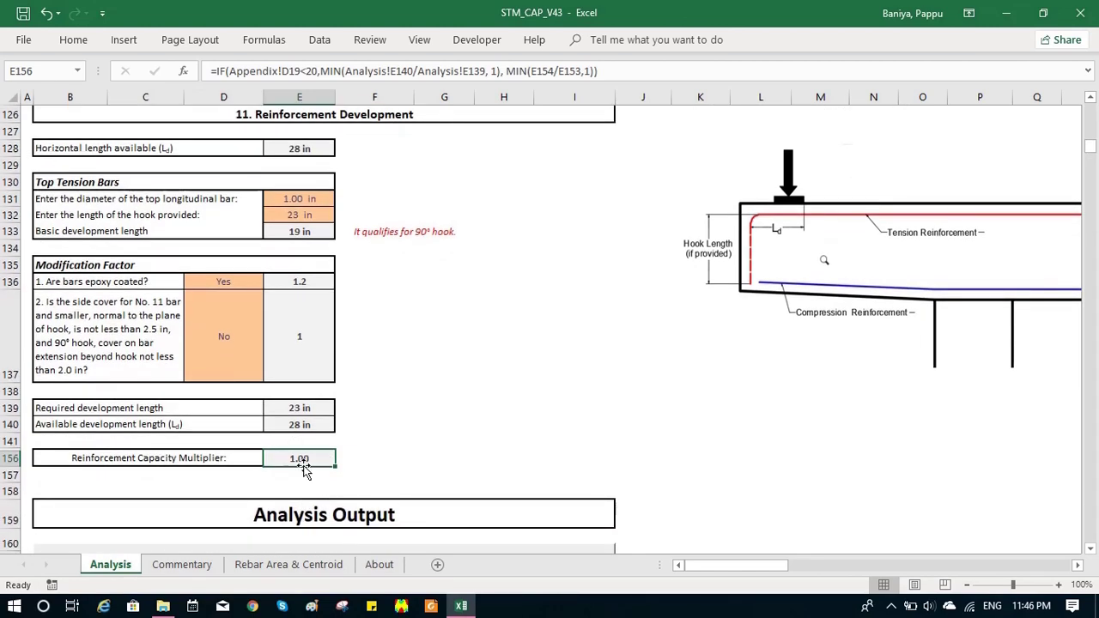
pyautogui.scroll(-2, 332, 459)
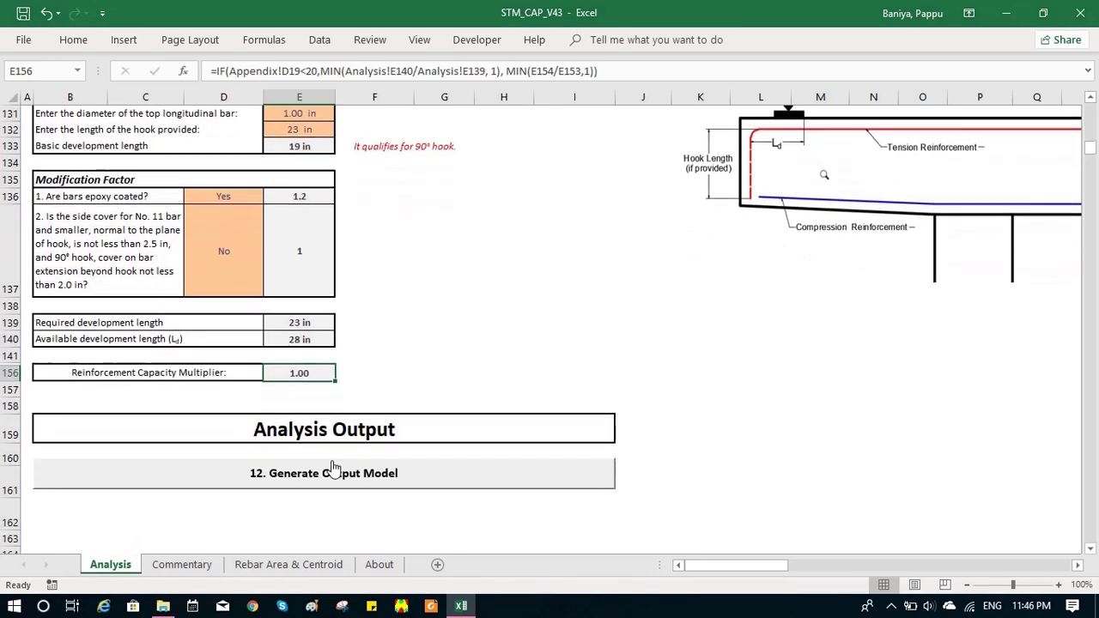
# Run 12. Generate Output Model in Analysis Output to produce the STM model and summary
pyautogui.scroll(-3, 333, 467)
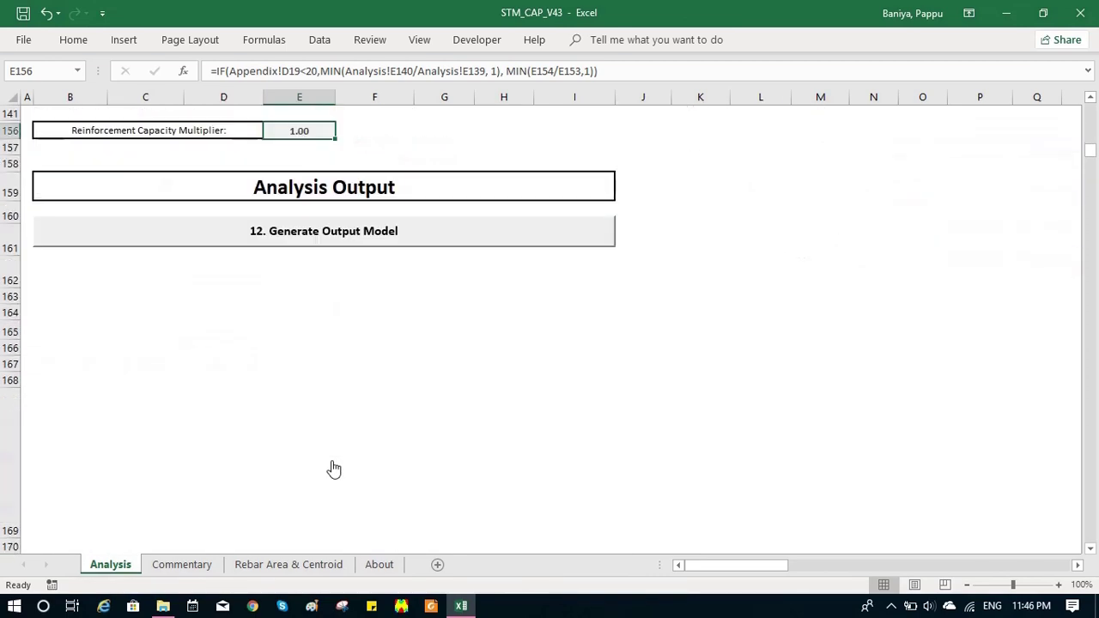
pyautogui.click(330, 240)
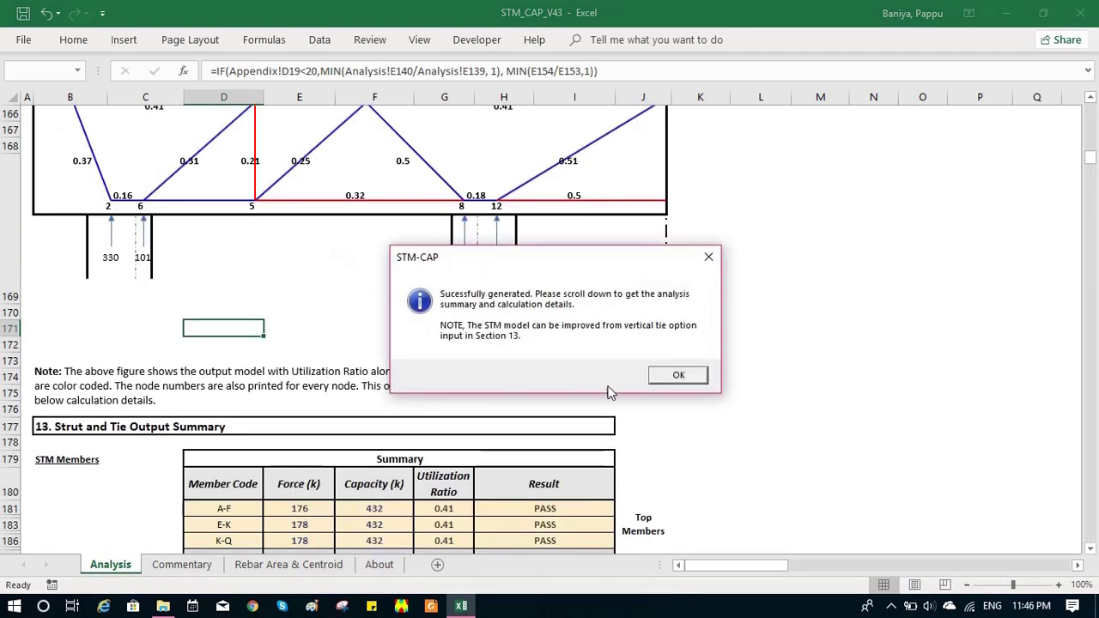
# Acknowledge the success message and bring the top of the truss diagram into view
pyautogui.click(674, 378)
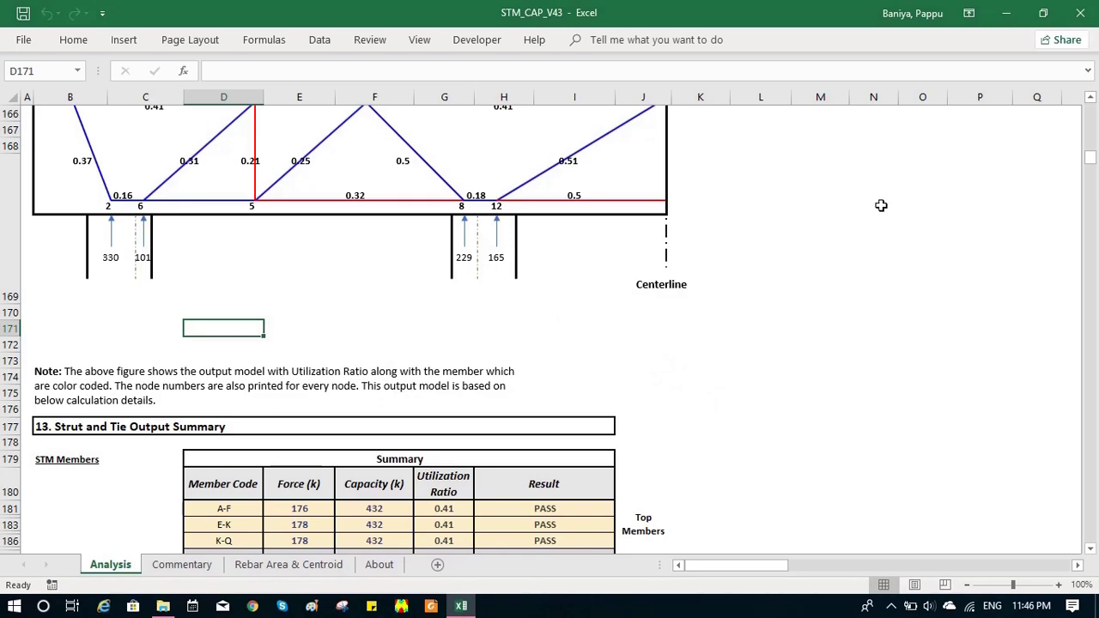
pyautogui.click(1090, 100)
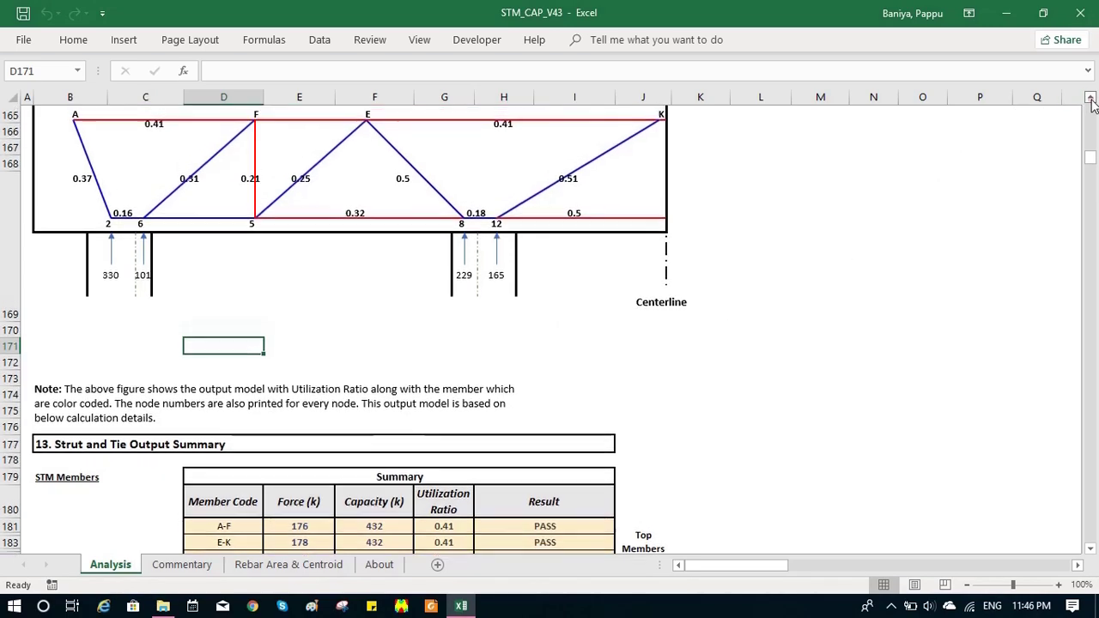
pyautogui.click(1090, 100)
pyautogui.click(1089, 100)
pyautogui.click(1089, 99)
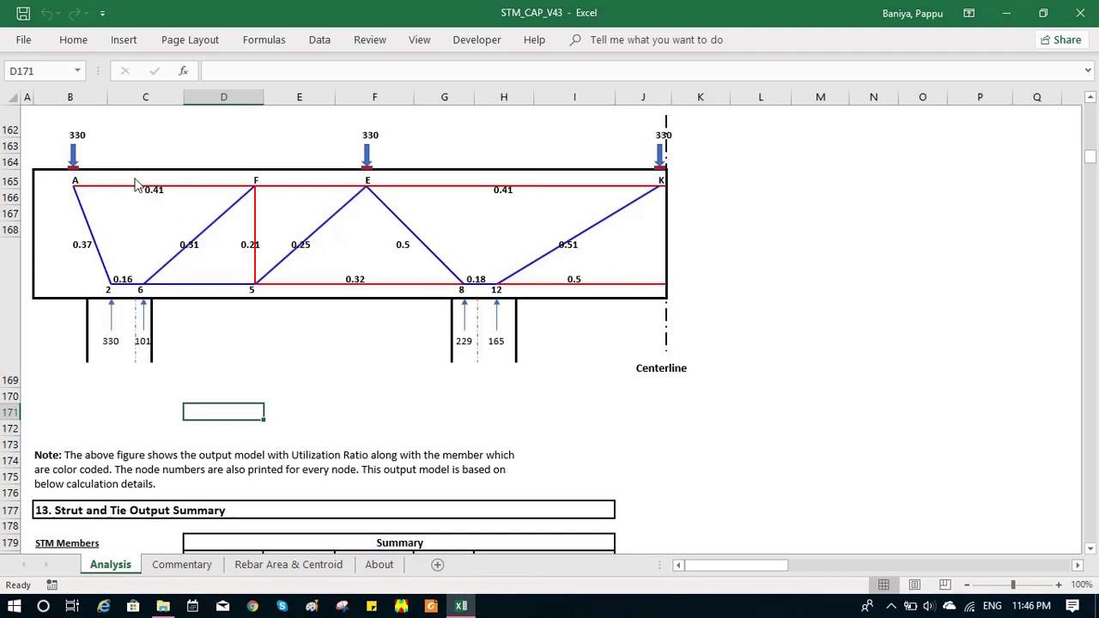
pyautogui.click(166, 201)
# Check the tie options for members A-2, F-6, E-8 and K-12
pyautogui.scroll(-4, 278, 355)
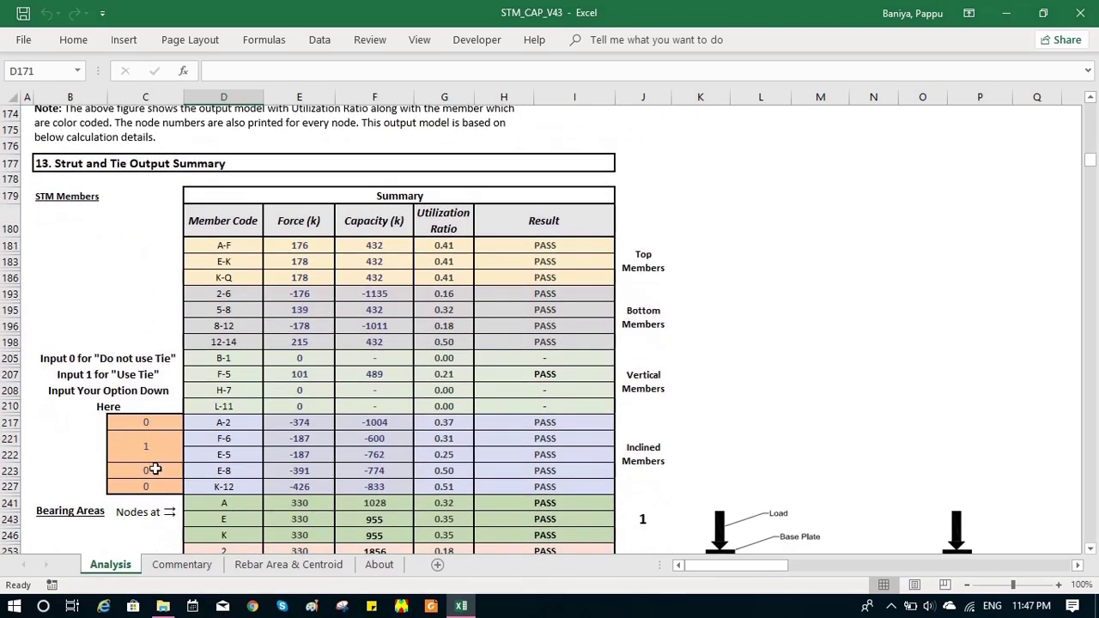
pyautogui.click(146, 422)
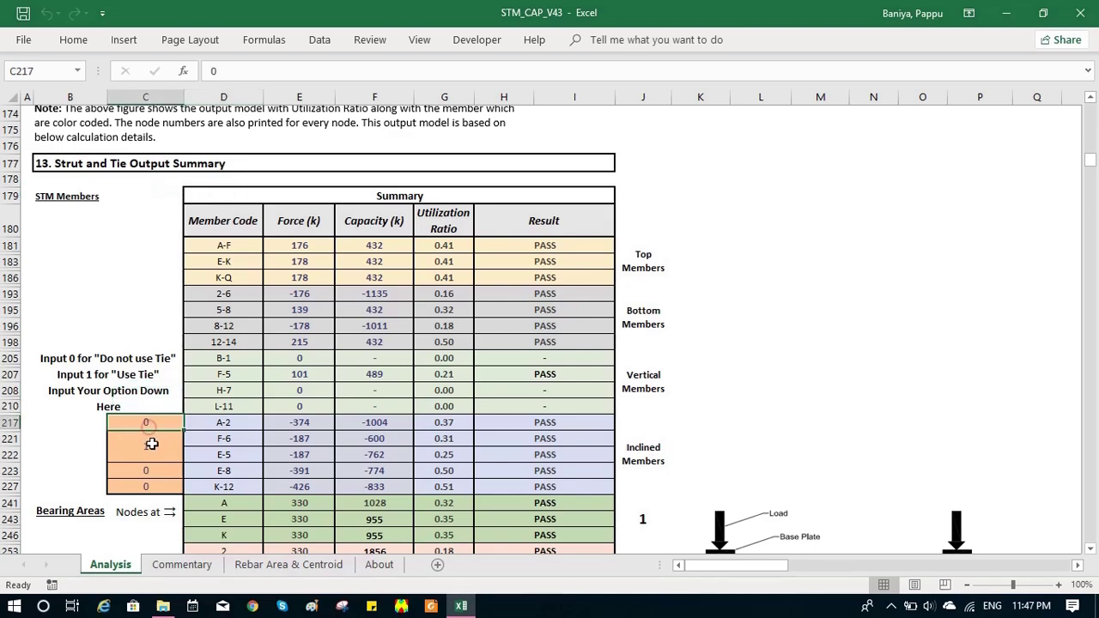
pyautogui.click(152, 446)
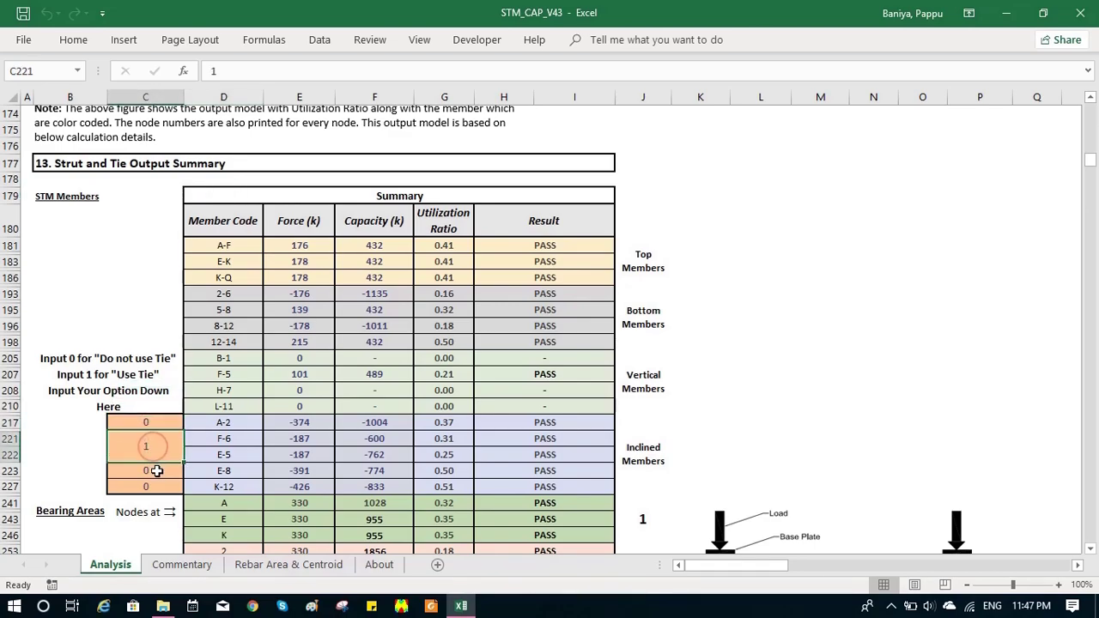
pyautogui.click(146, 471)
pyautogui.click(158, 486)
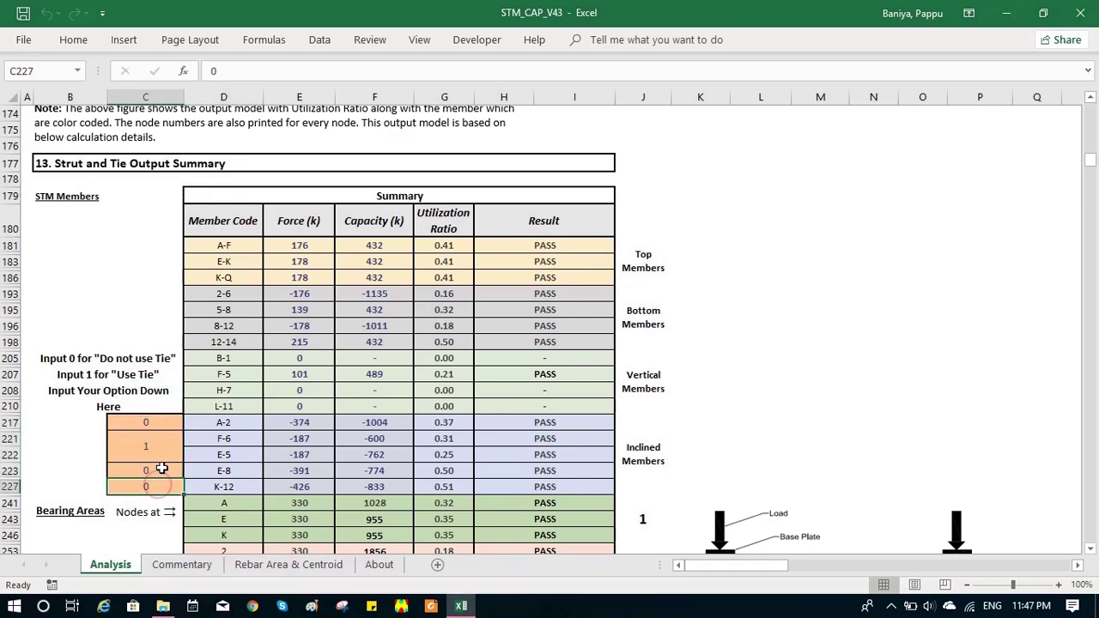
pyautogui.scroll(3, 155, 469)
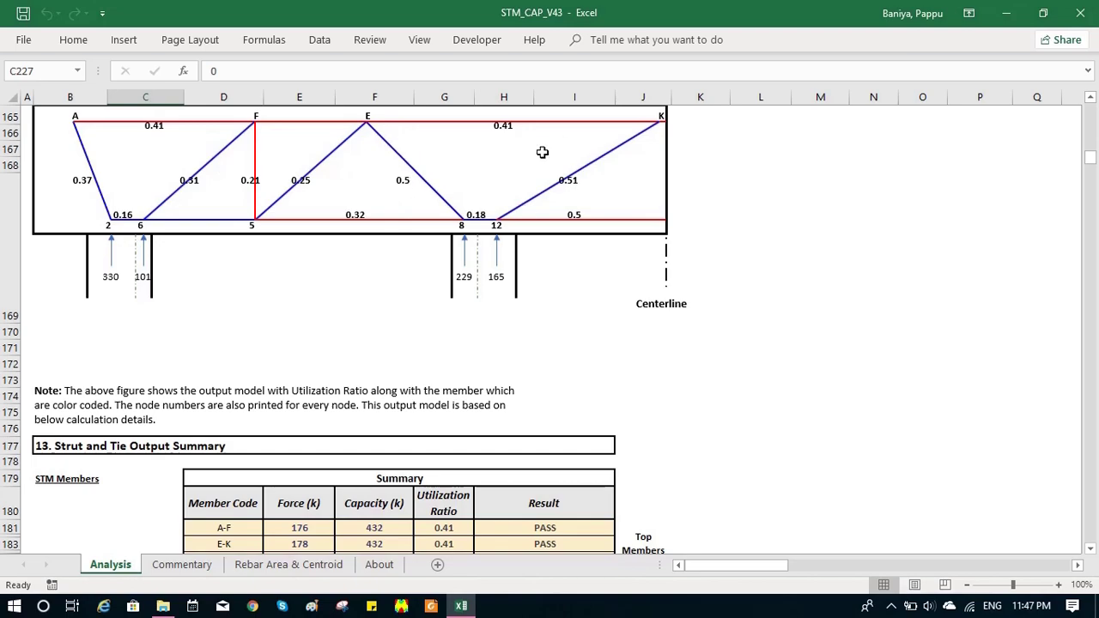
# Change the remaining tie option in C221 from 1 to 0 and accept the regenerate warning
pyautogui.click(396, 289)
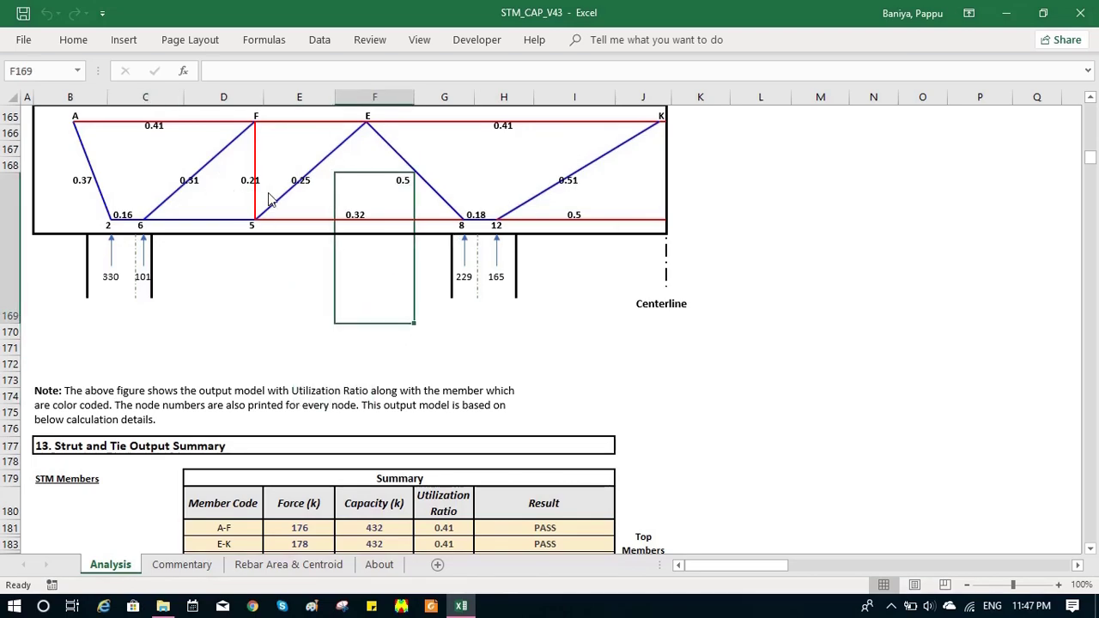
pyautogui.scroll(-2, 268, 200)
pyautogui.click(168, 495)
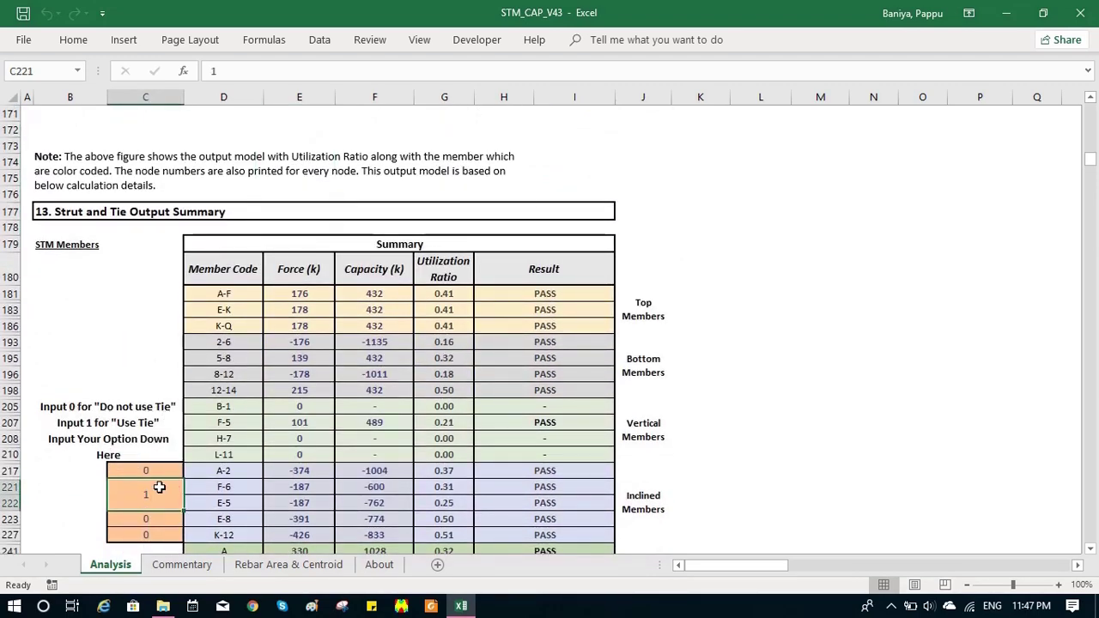
pyautogui.write('0')
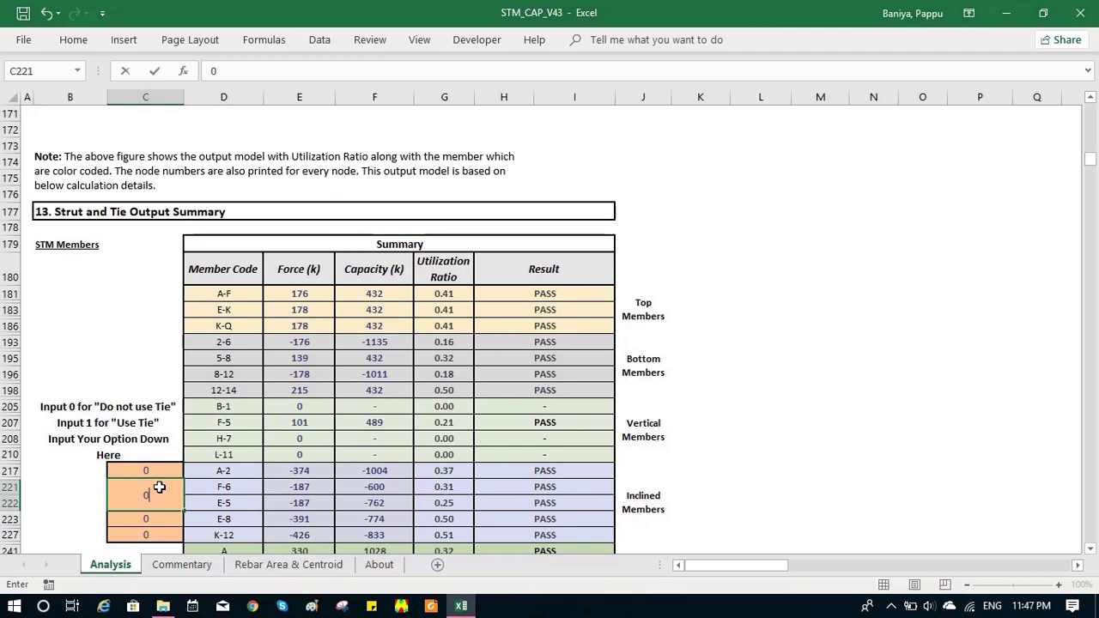
pyautogui.press('Return')
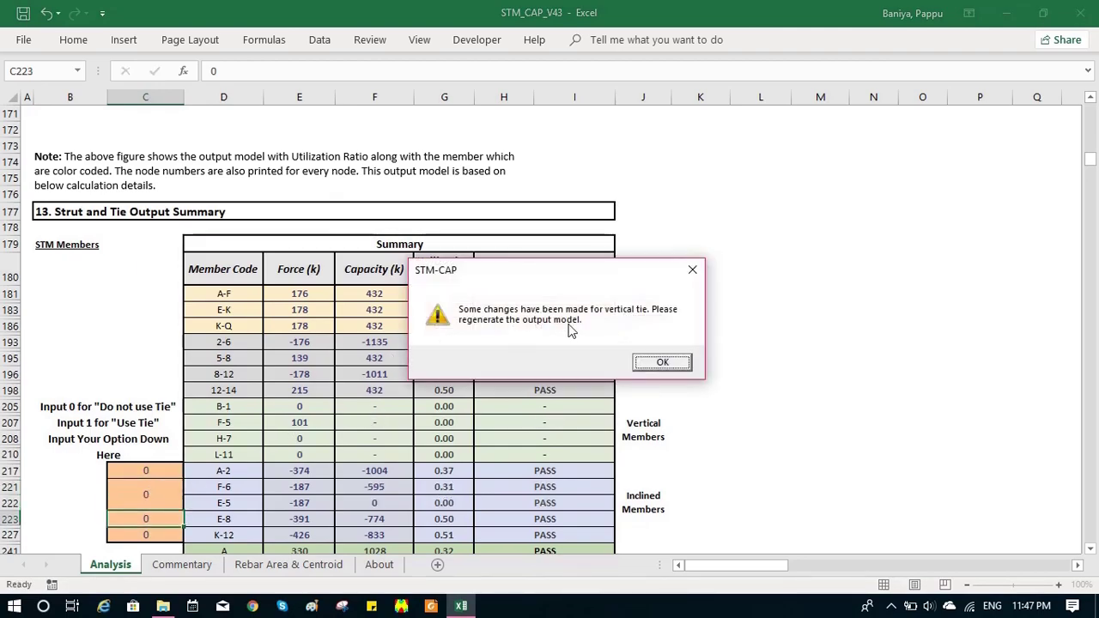
pyautogui.click(662, 362)
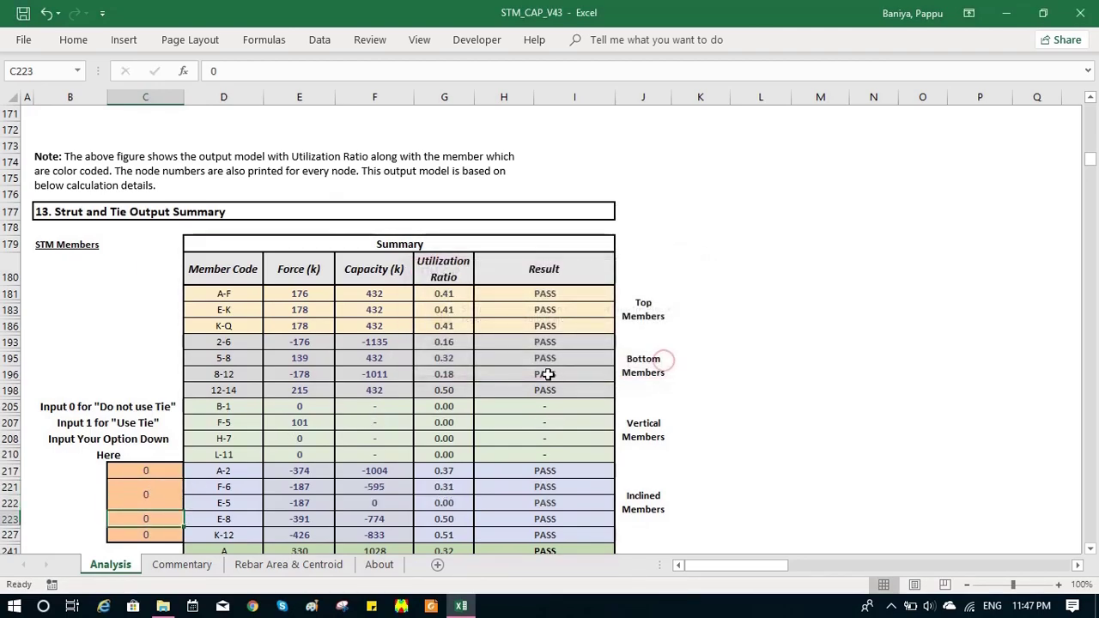
pyautogui.scroll(-4, 547, 375)
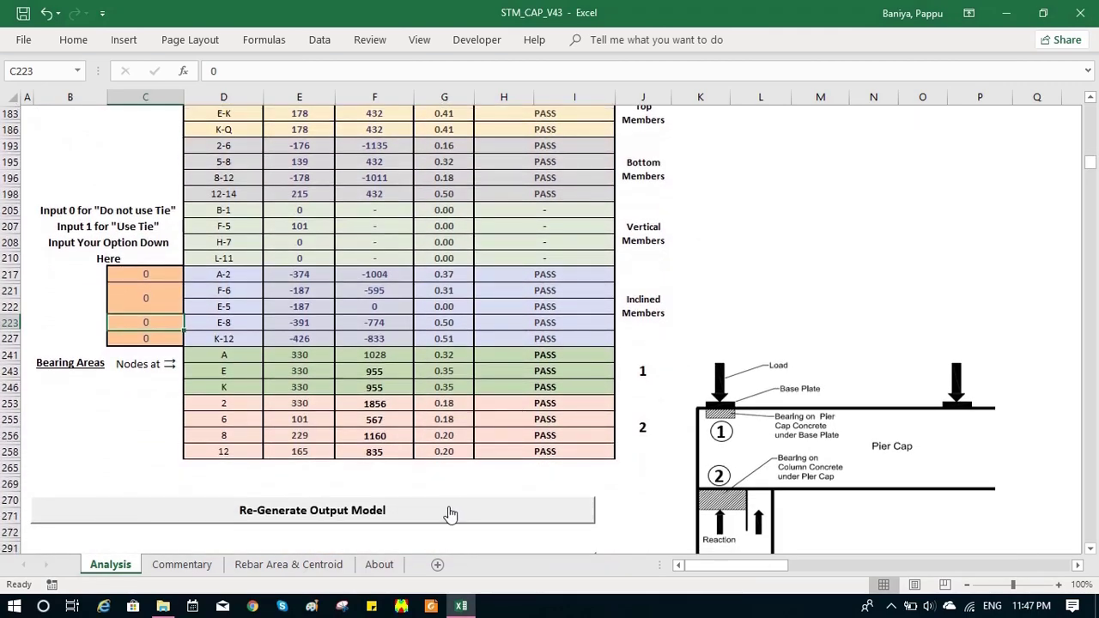
# Re-generate the output model without vertical ties and review the all-PASS summary, 0.37–0.53 utilization
pyautogui.click(450, 512)
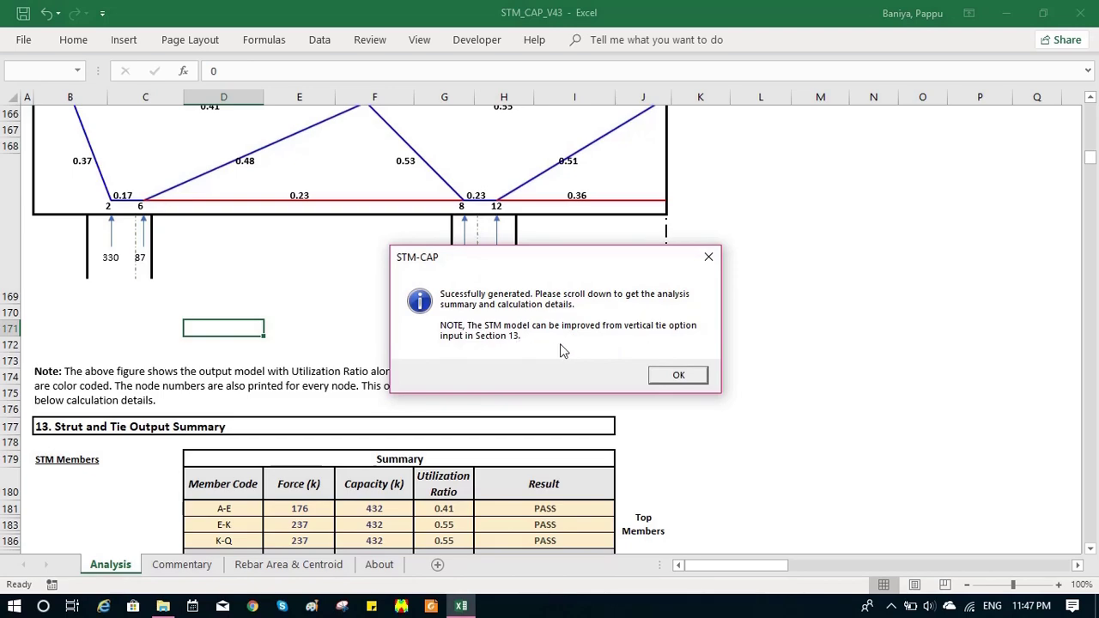
pyautogui.click(678, 376)
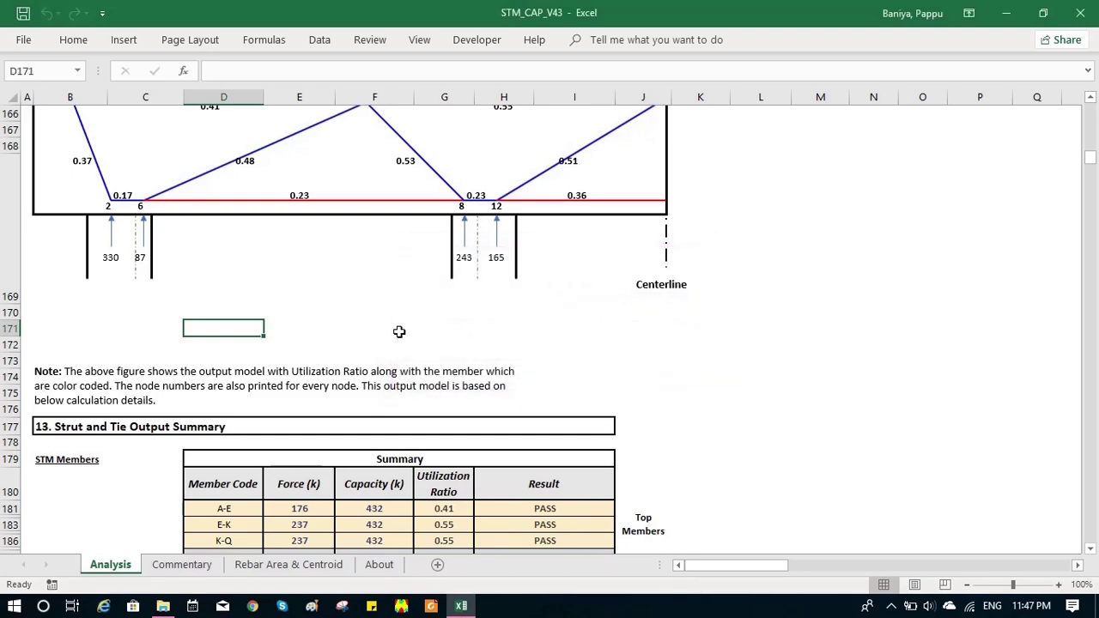
pyautogui.scroll(1, 323, 317)
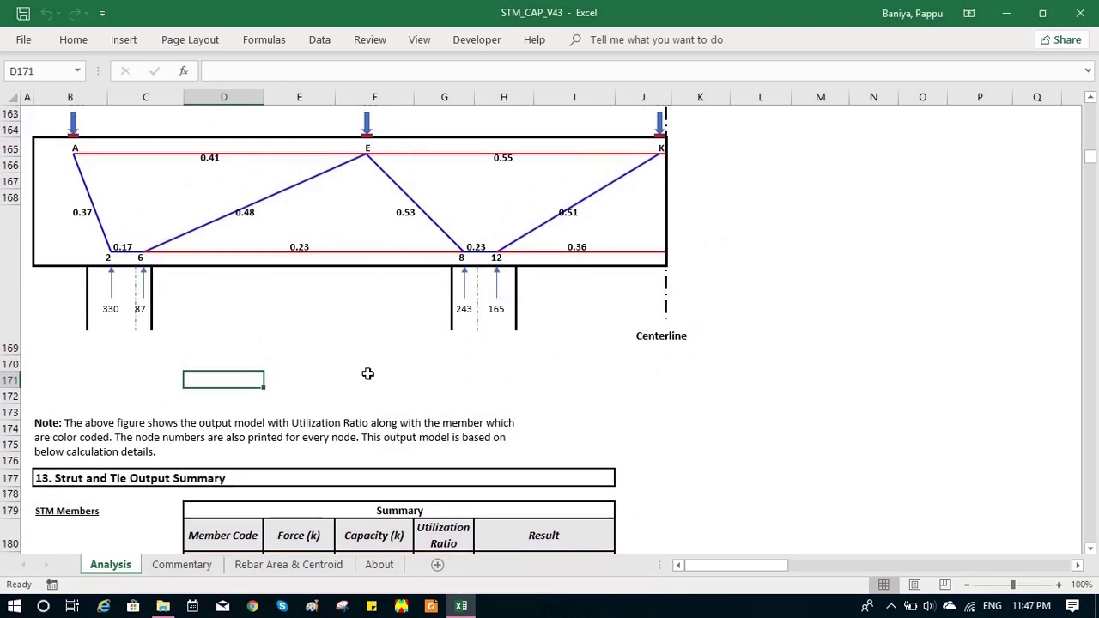
pyautogui.scroll(-3, 368, 378)
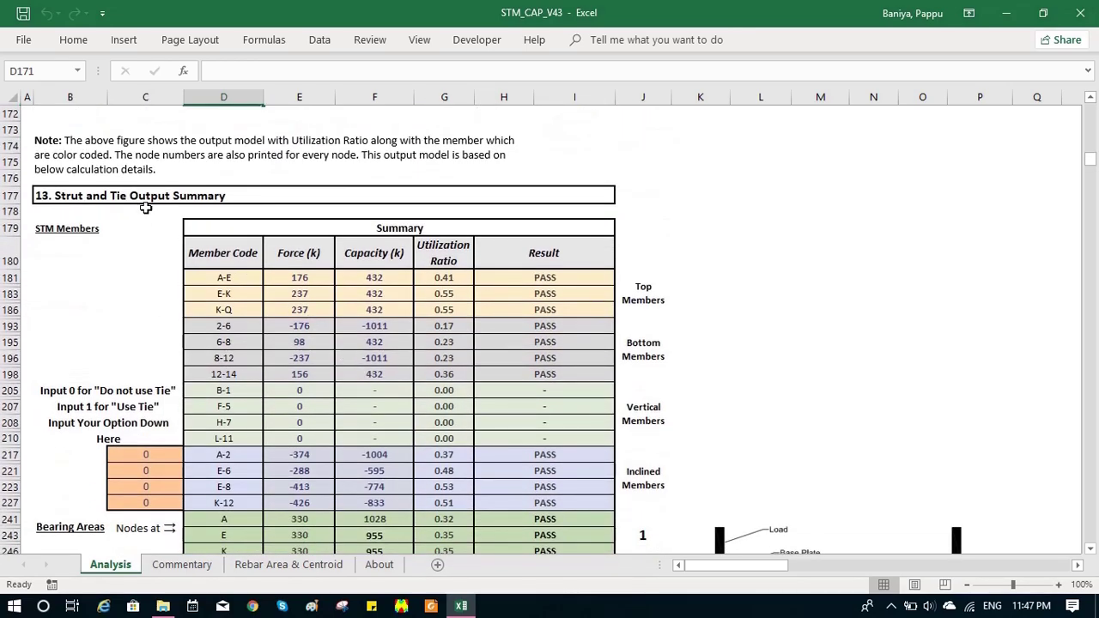
pyautogui.click(215, 196)
pyautogui.scroll(3, 155, 173)
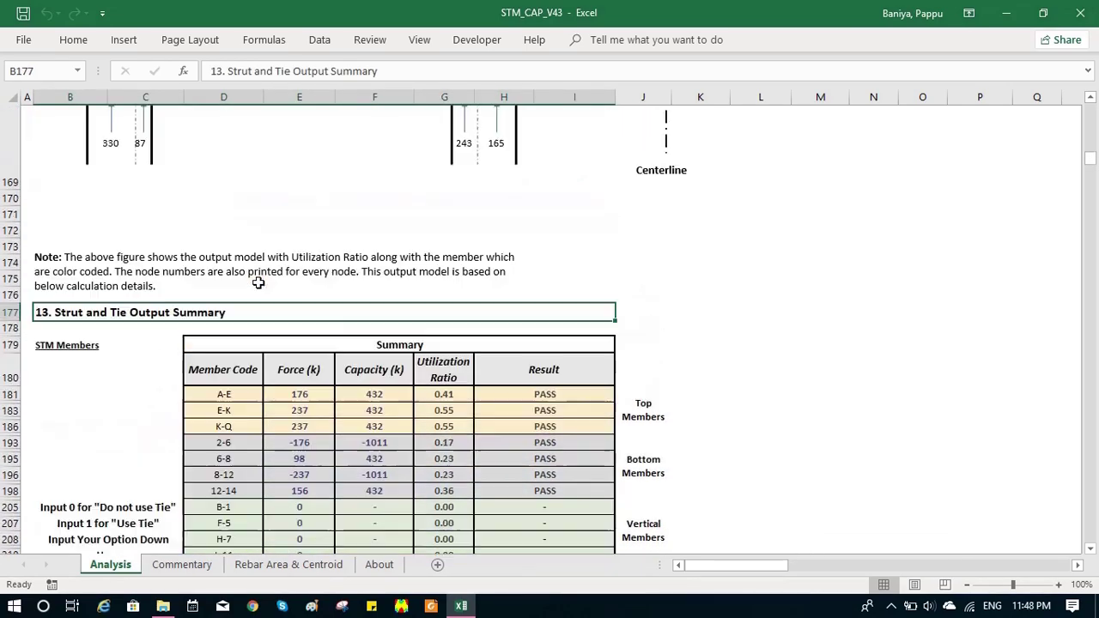
pyautogui.scroll(1, 141, 178)
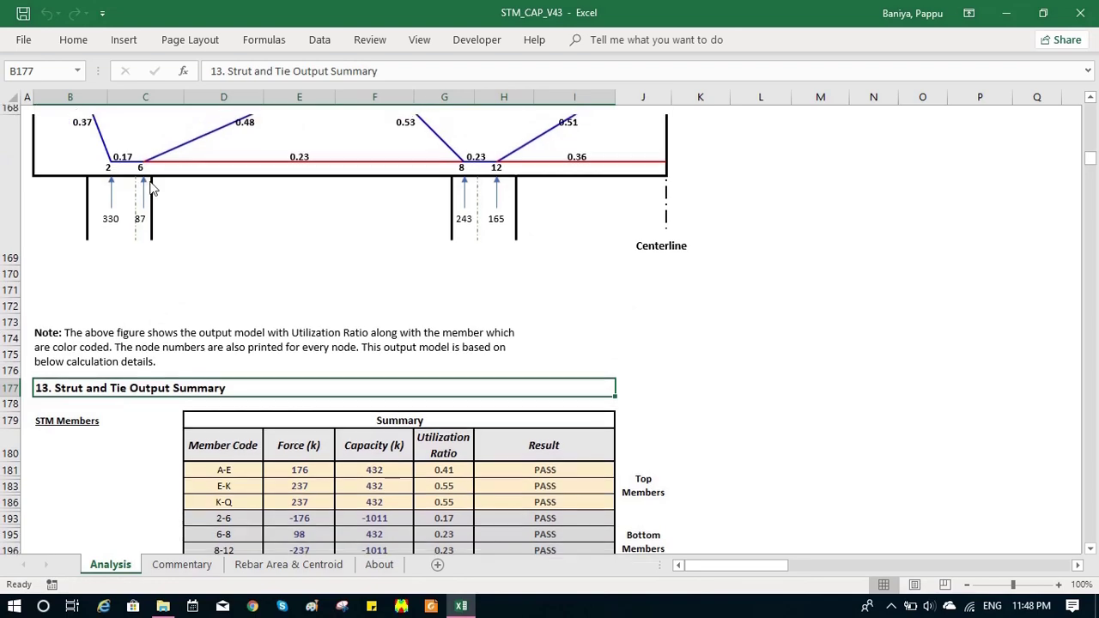
pyautogui.click(1091, 99)
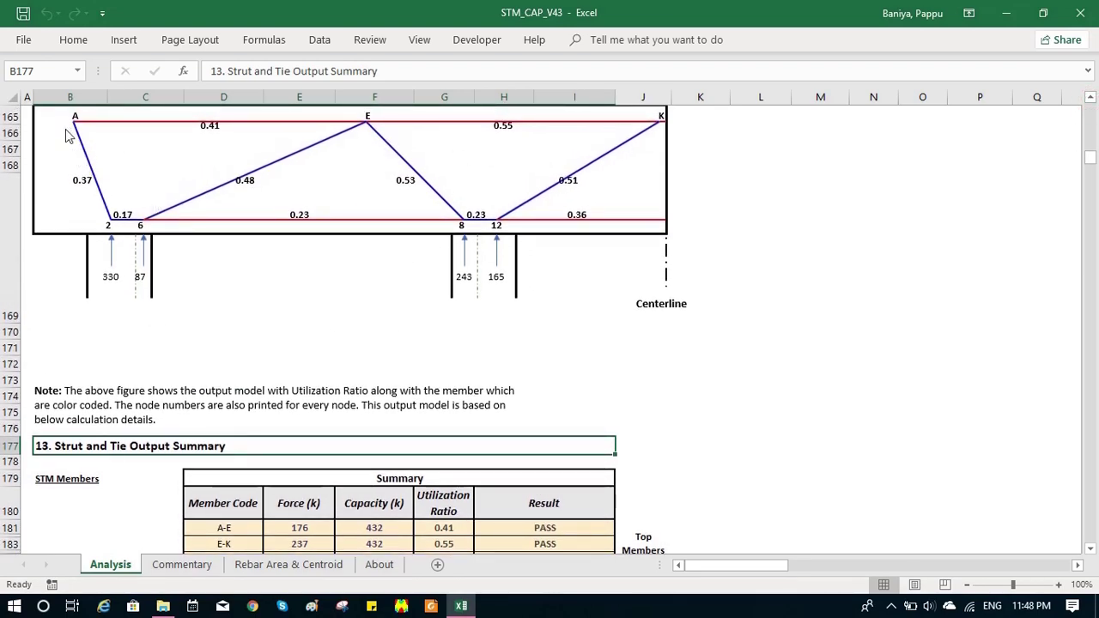
pyautogui.click(227, 530)
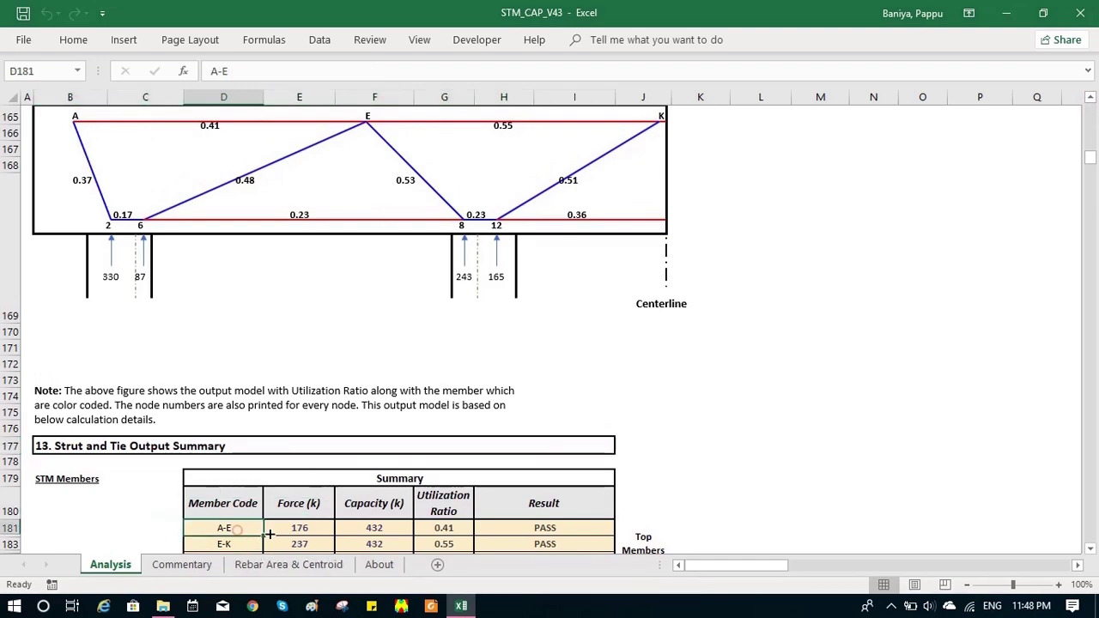
pyautogui.click(298, 532)
pyautogui.click(359, 527)
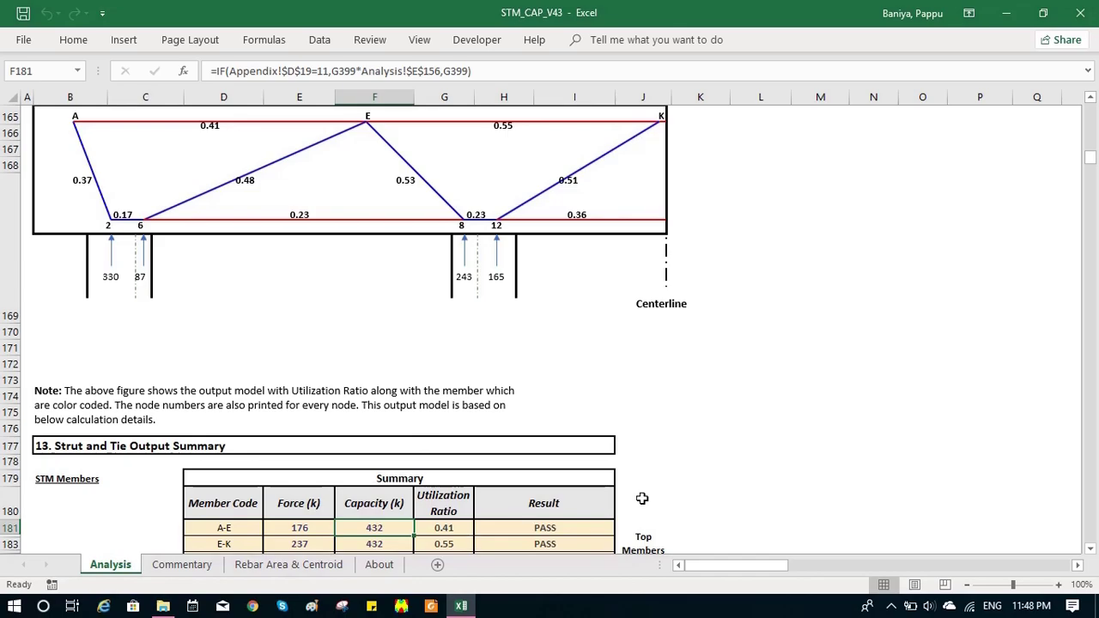
pyautogui.click(699, 447)
pyautogui.scroll(-9, 704, 453)
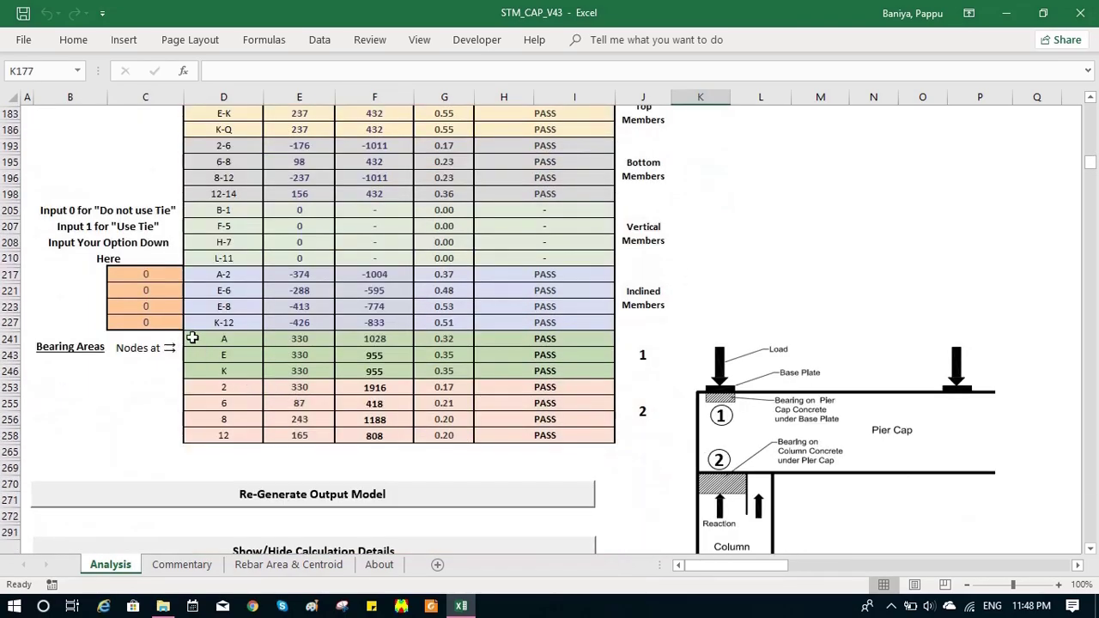
pyautogui.moveTo(73, 349); pyautogui.dragTo(176, 350)
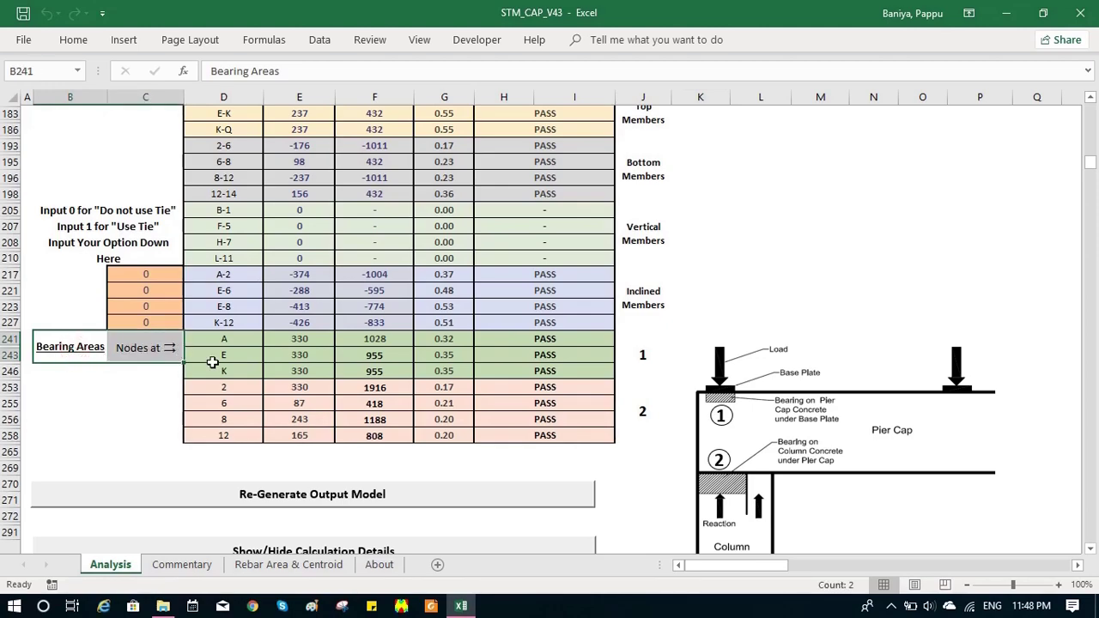
pyautogui.click(634, 356)
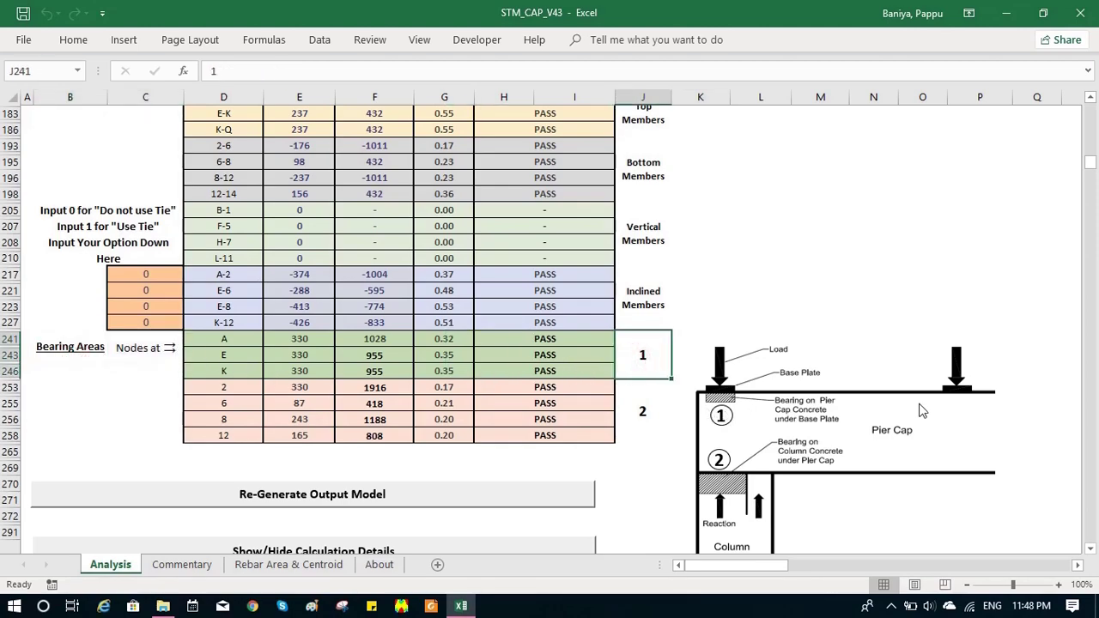
pyautogui.click(642, 412)
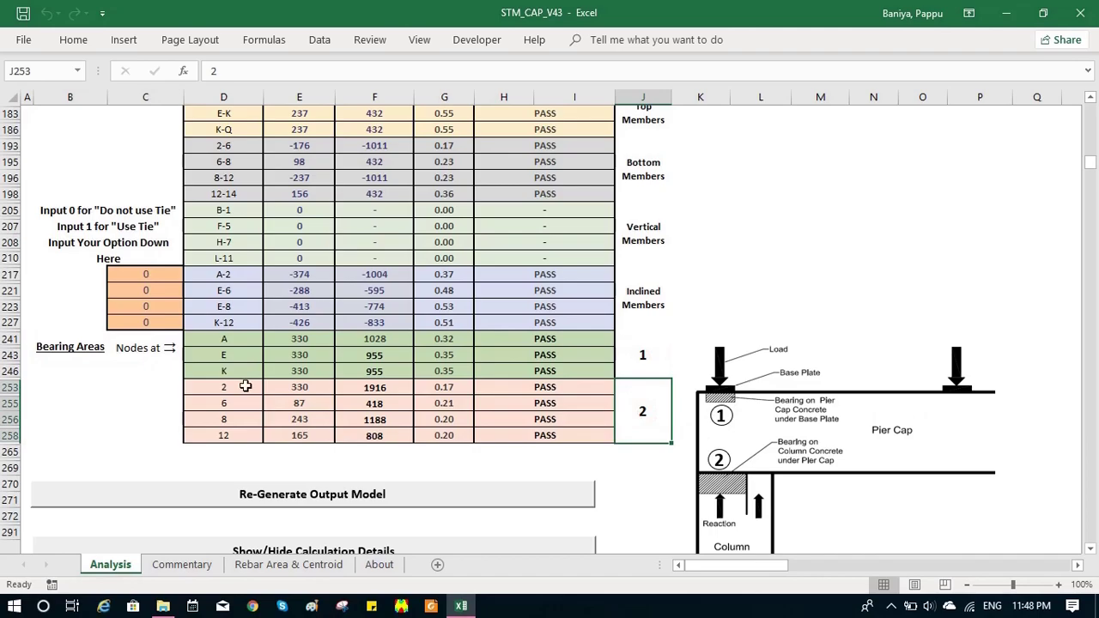
pyautogui.moveTo(221, 342); pyautogui.dragTo(229, 434)
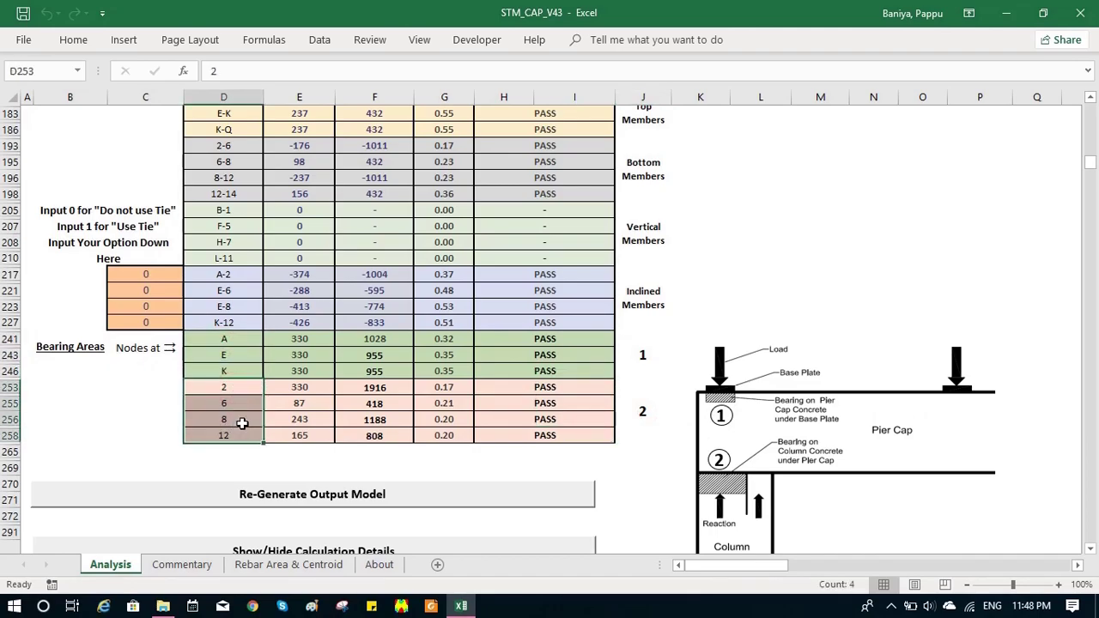
pyautogui.scroll(6, 242, 423)
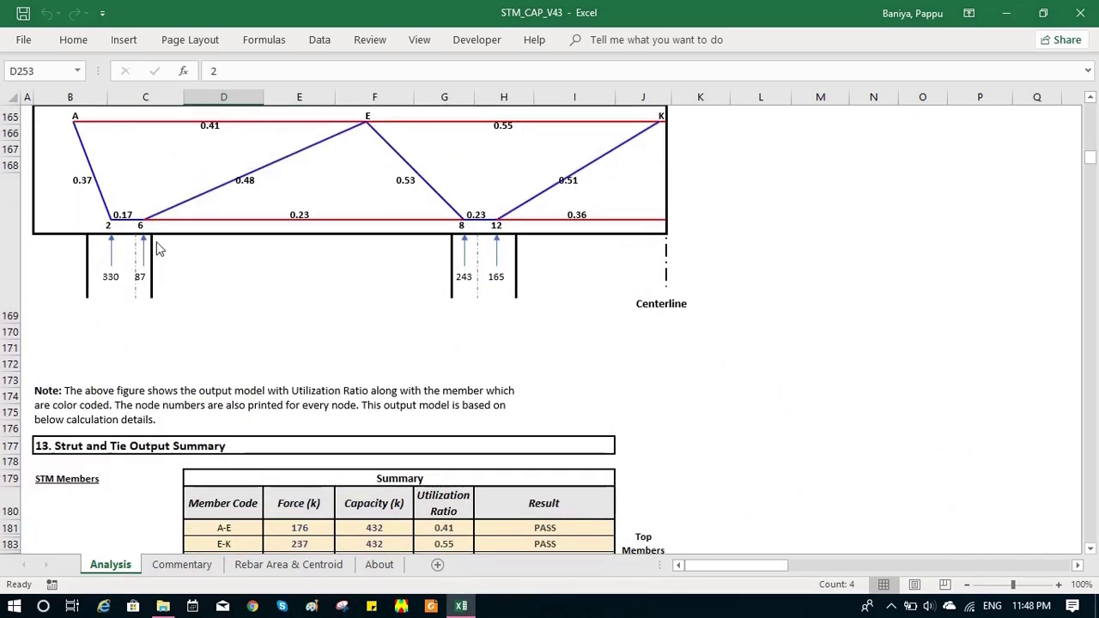
pyautogui.scroll(-1, 358, 350)
pyautogui.scroll(-10, 358, 352)
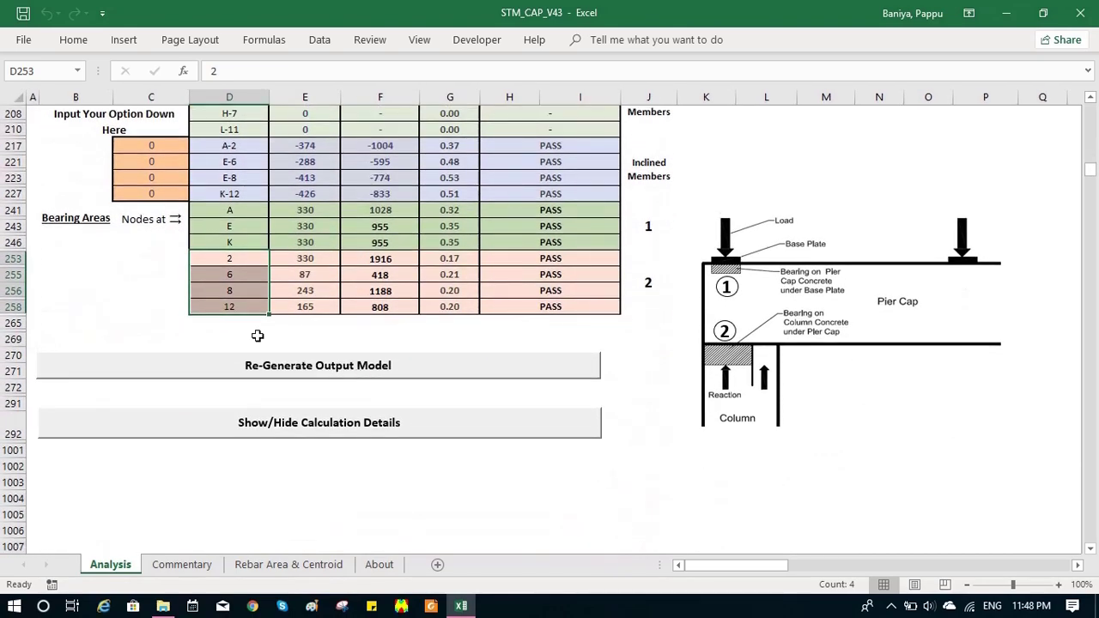
# Show the Calculation Details and go to the 14. Nodal Compressive Strength tables (2.60–3.40 ksi)
pyautogui.click(261, 434)
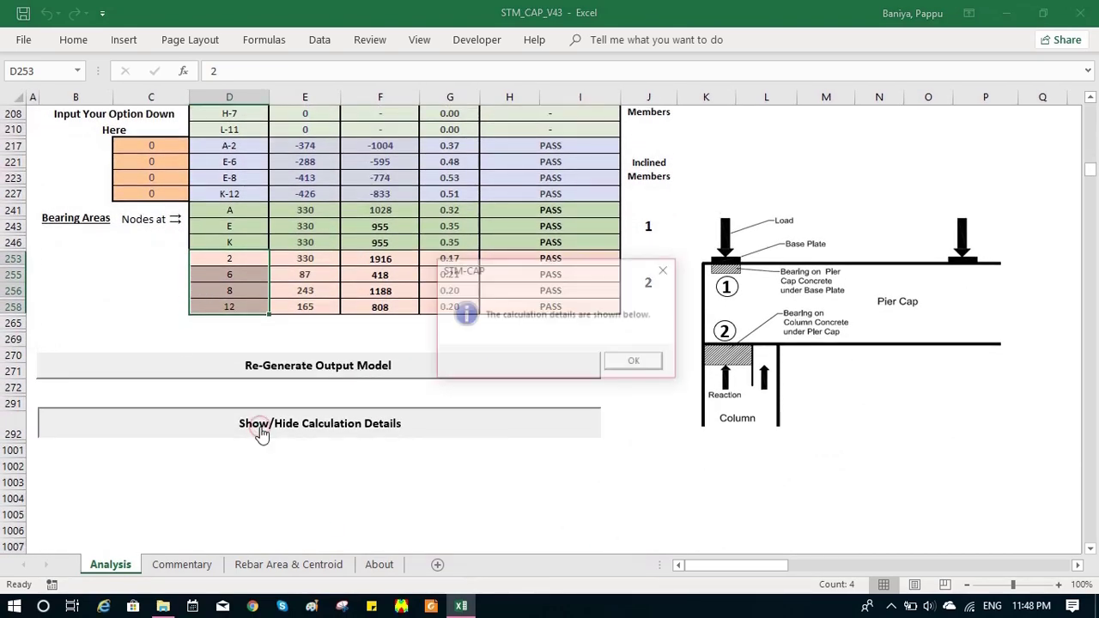
pyautogui.click(646, 364)
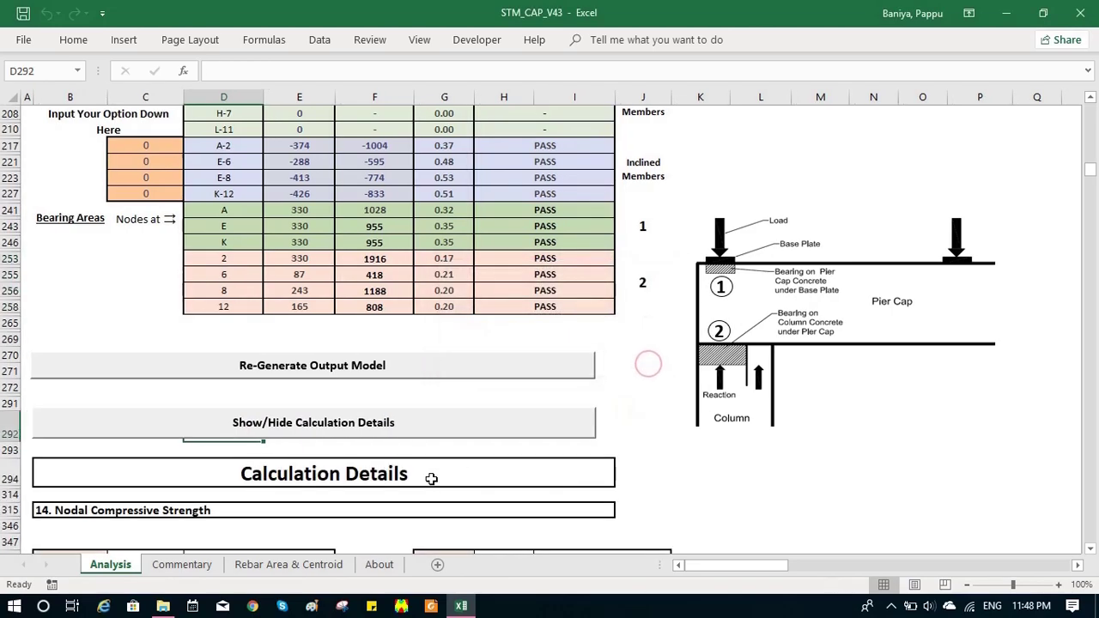
pyautogui.scroll(-3, 389, 467)
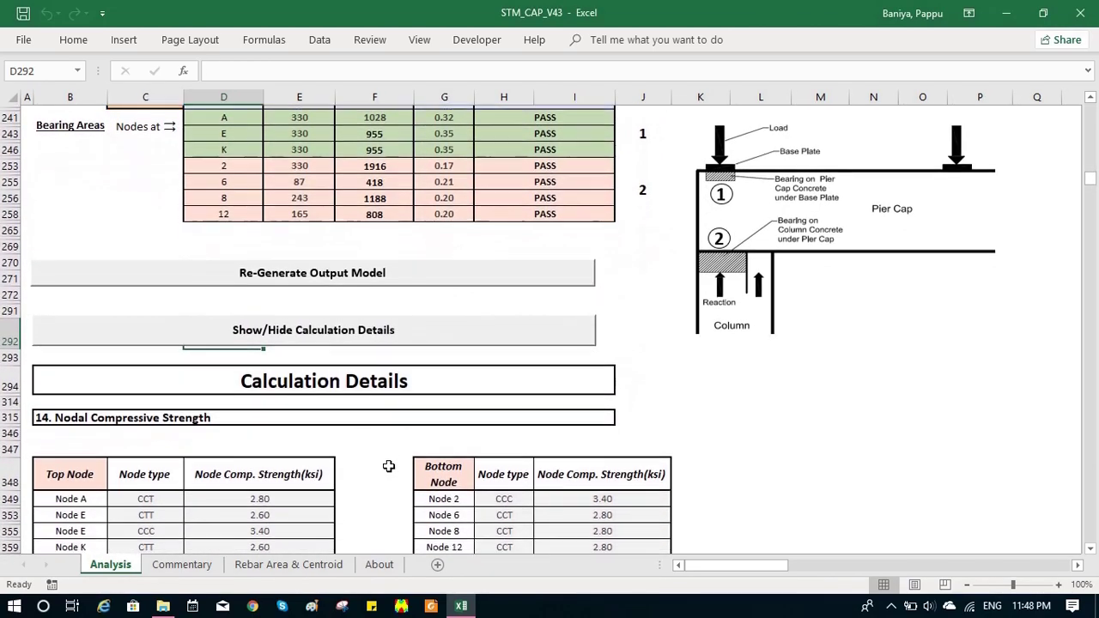
pyautogui.click(156, 366)
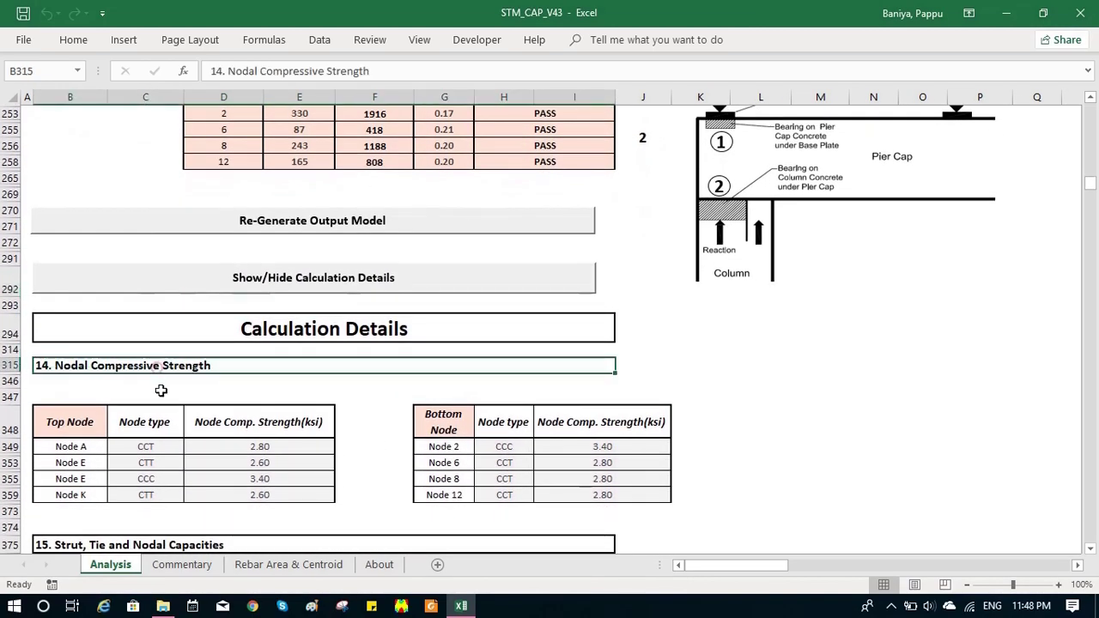